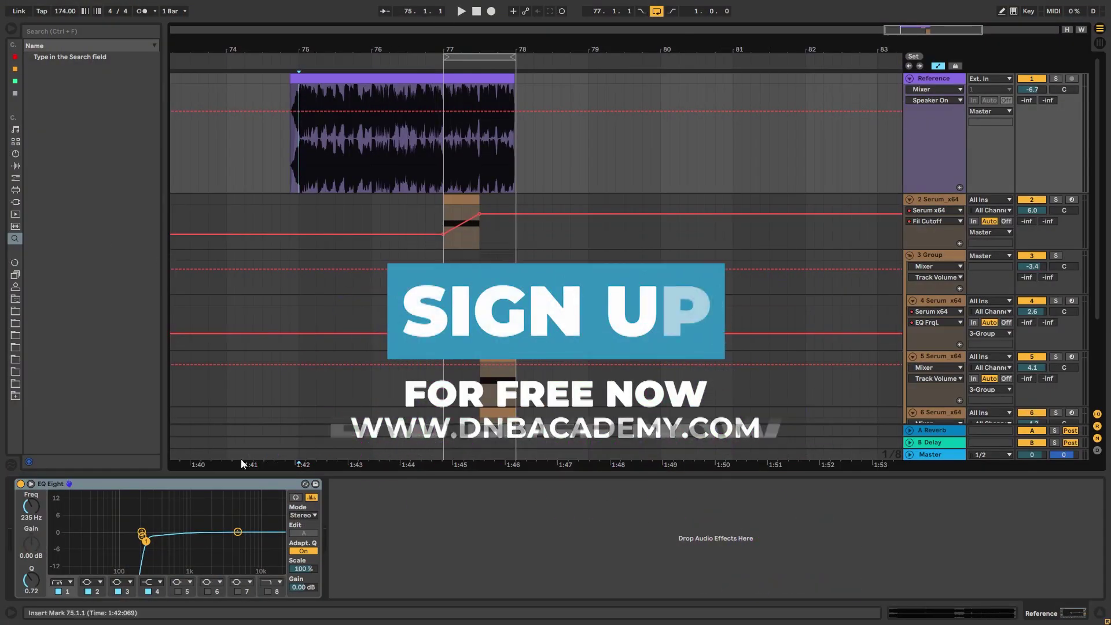
# Hide the automation lanes and solo the Reference track to audition it from bar 76.4
pyautogui.click(296, 169)
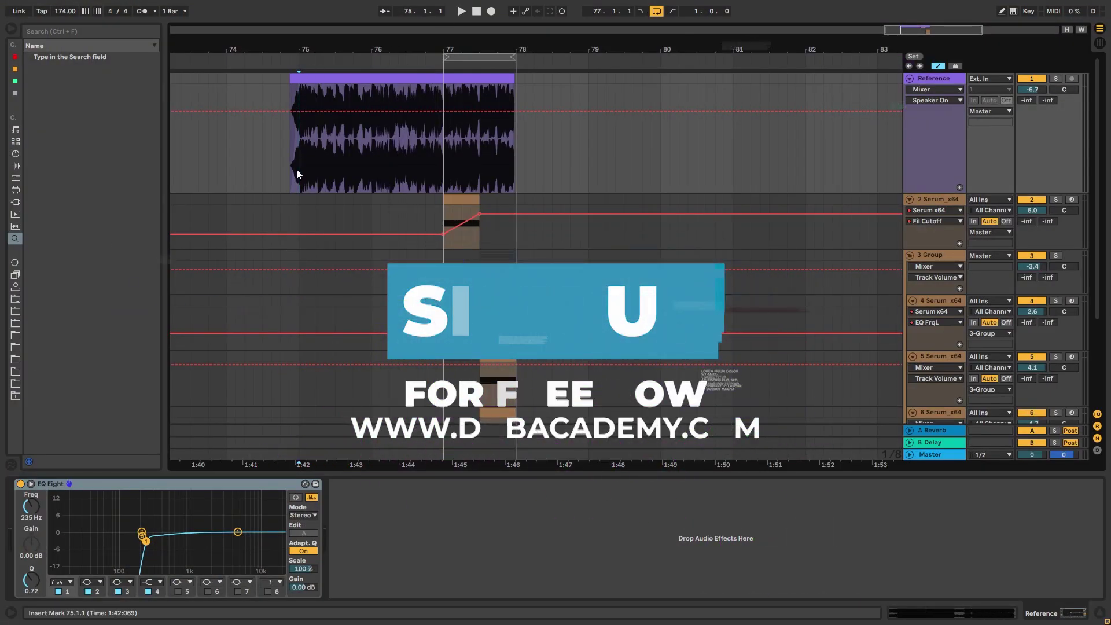
pyautogui.press('a')
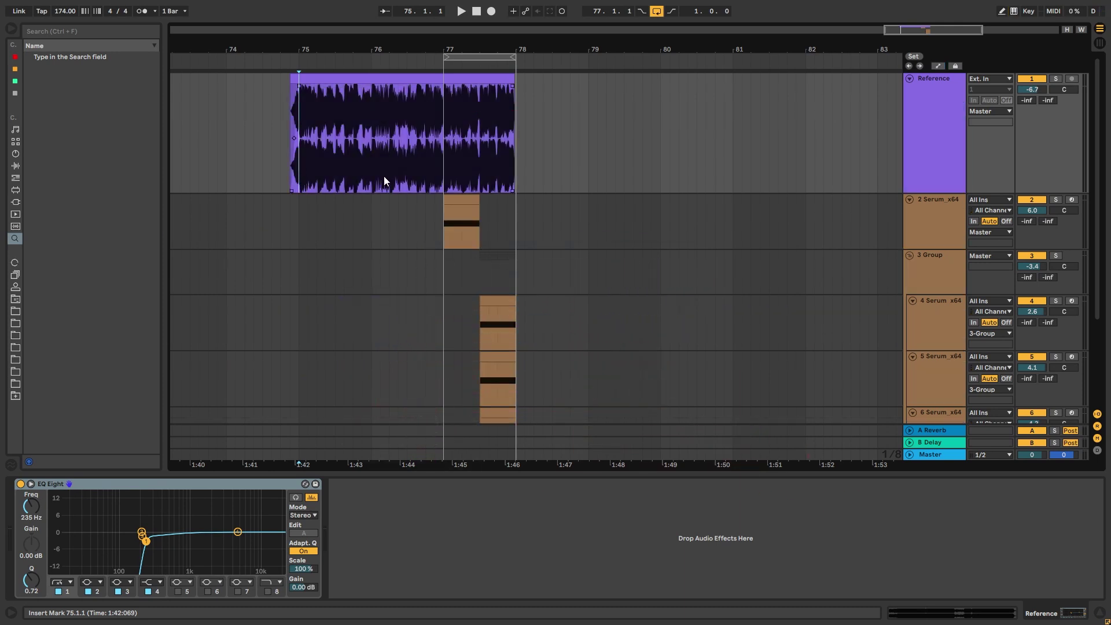
pyautogui.click(425, 150)
pyautogui.click(943, 137)
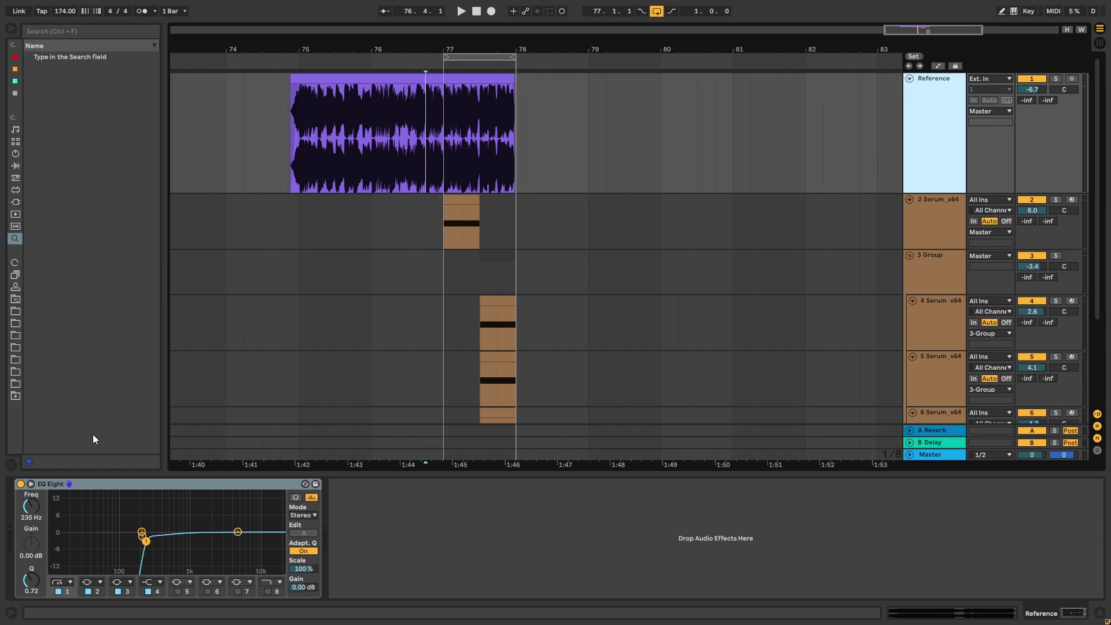
pyautogui.click(1056, 79)
pyautogui.press('space')
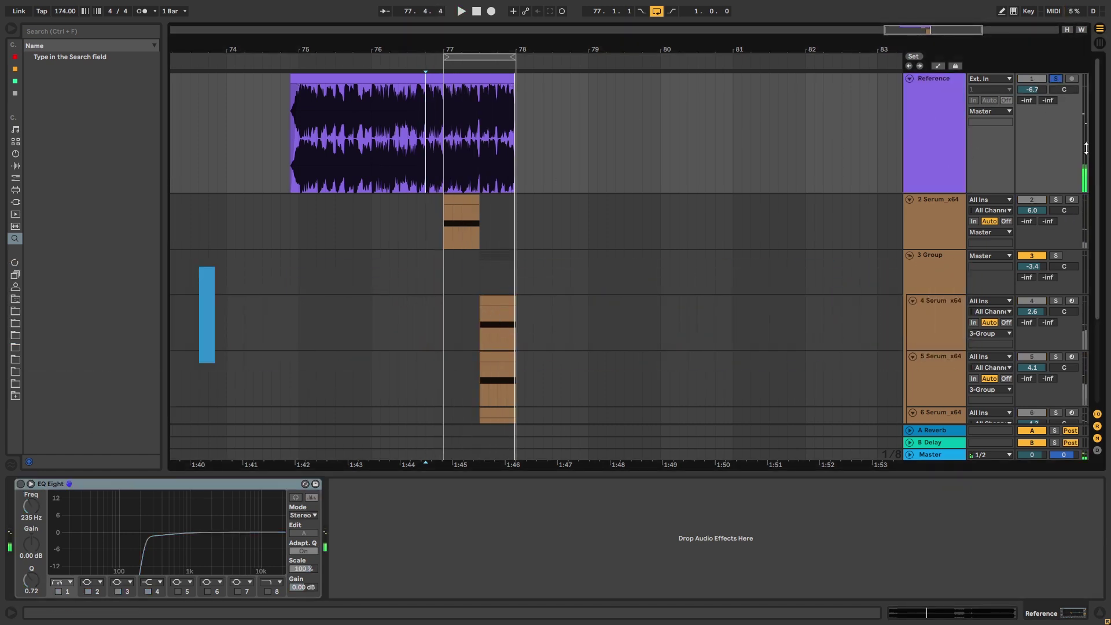
# Unsolo the Reference track with its EQ Eight re-enabled and audition the Serum recreation from bar 77
pyautogui.click(1056, 79)
pyautogui.click(946, 124)
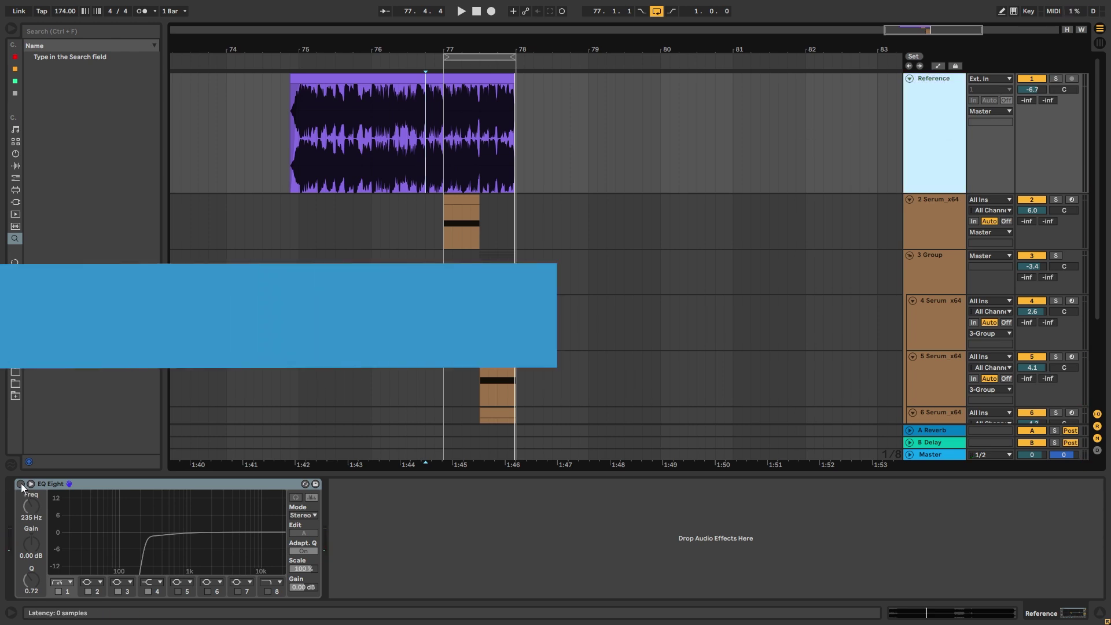
pyautogui.click(21, 484)
pyautogui.click(435, 160)
pyautogui.press('space')
pyautogui.click(441, 166)
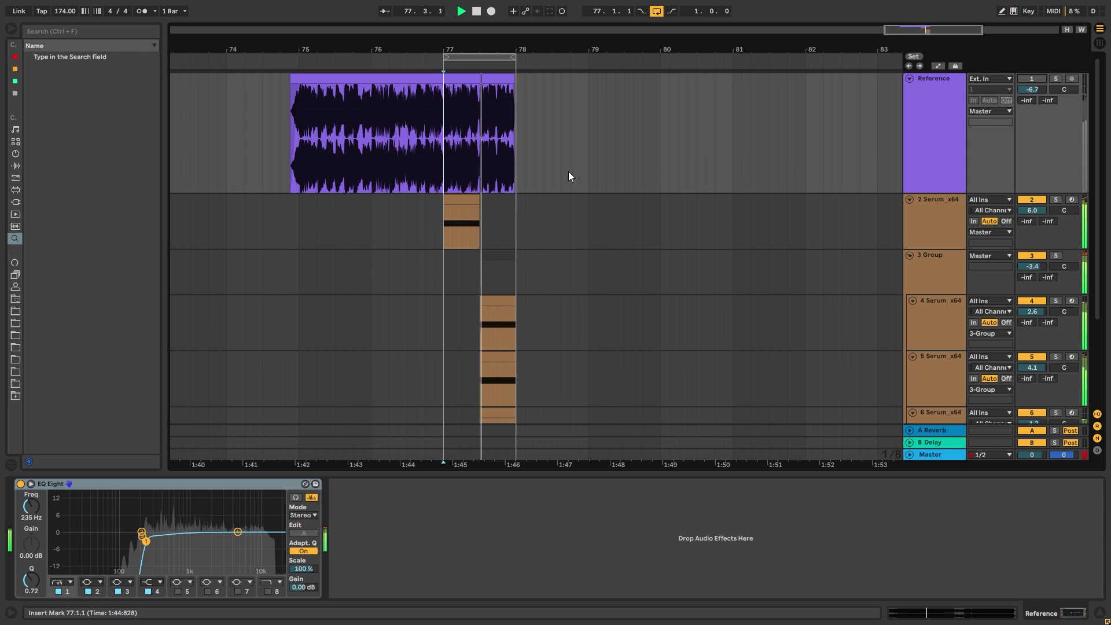
pyautogui.press('space')
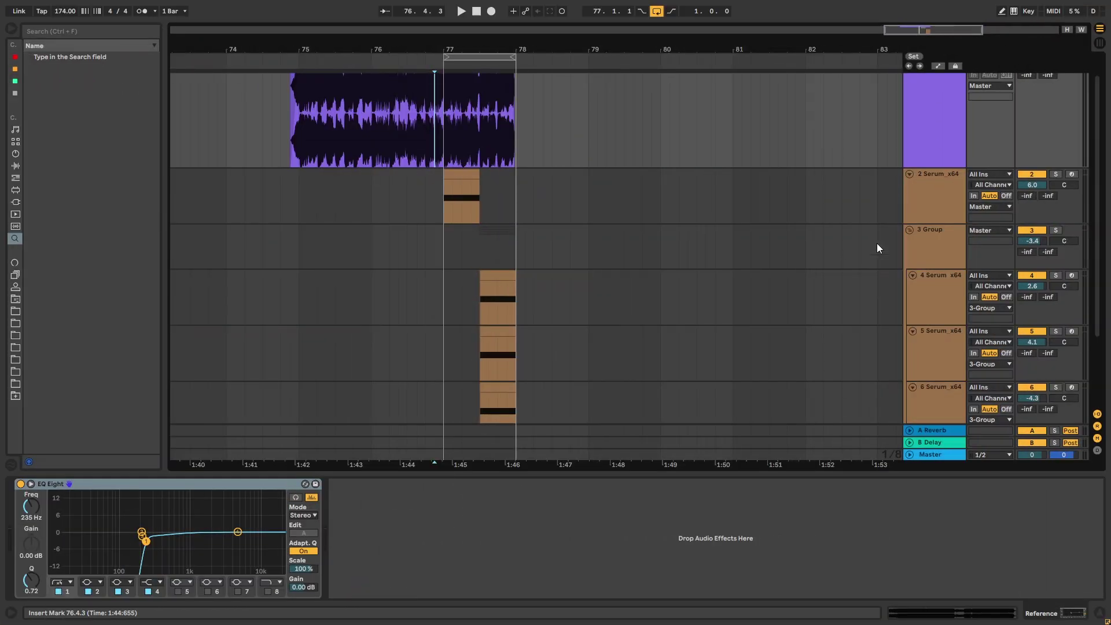
# Solo the 2 Serum_x64 track and audition its clip at bar 77
pyautogui.click(928, 200)
pyautogui.scroll(-4, 928, 200)
pyautogui.scroll(5, 888, 255)
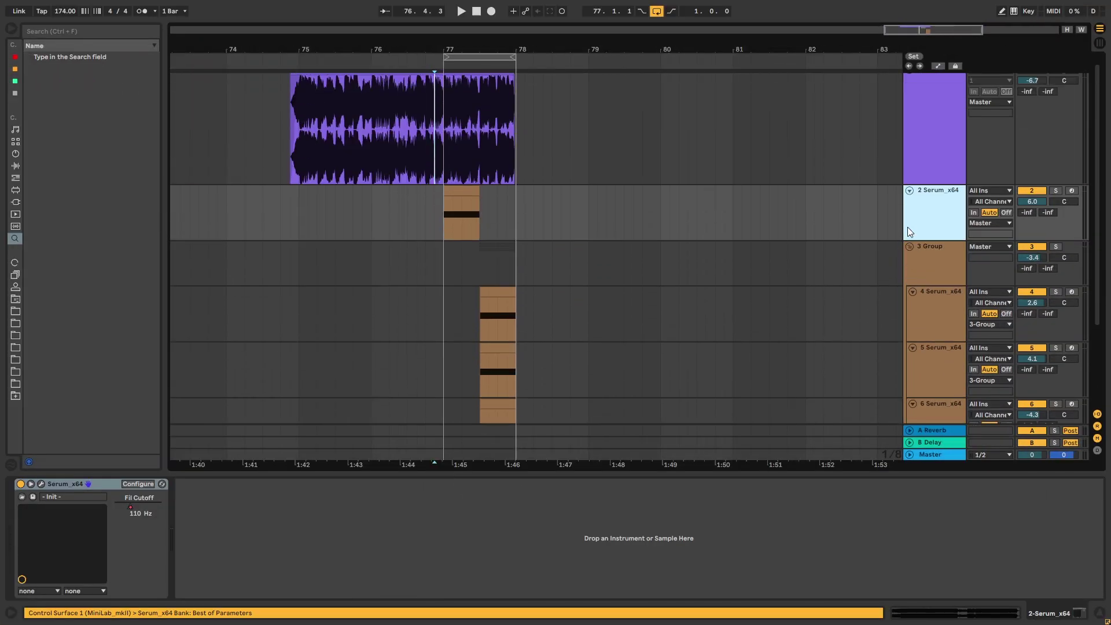
pyautogui.click(1055, 191)
pyautogui.moveTo(447, 224); pyautogui.dragTo(480, 211)
pyautogui.press('space')
# Audition the grouped Serum layers by soloing tracks 4, 5 and 7 in turn from bar 77.3
pyautogui.press('space')
pyautogui.scroll(-2, 504, 255)
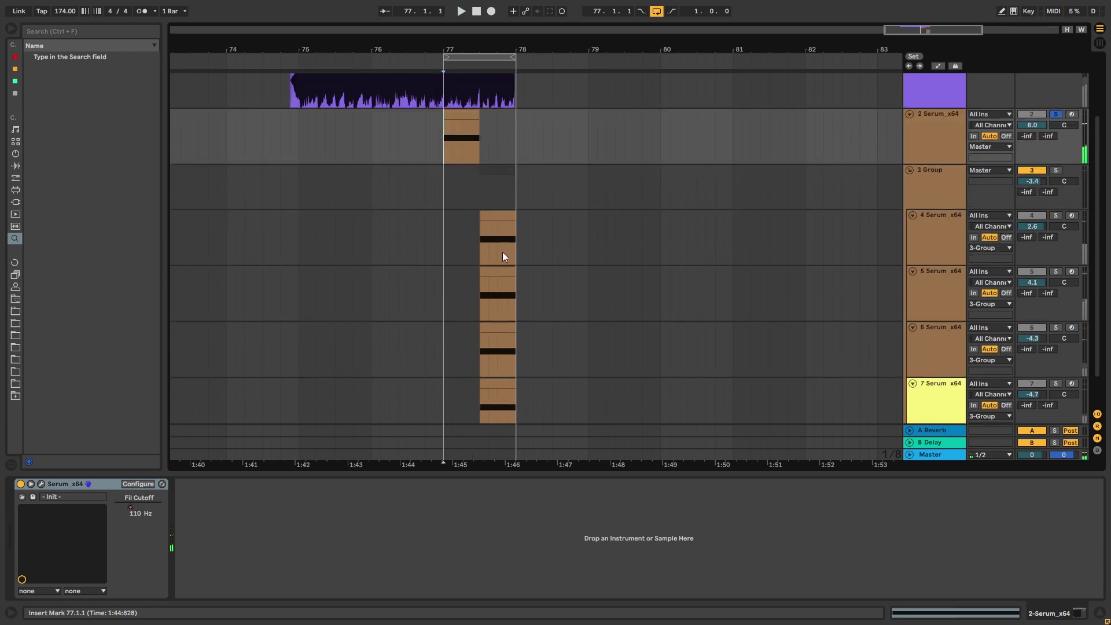
pyautogui.click(479, 237)
pyautogui.click(1054, 217)
pyautogui.scroll(-1, 1046, 219)
pyautogui.press('space')
pyautogui.click(1056, 246)
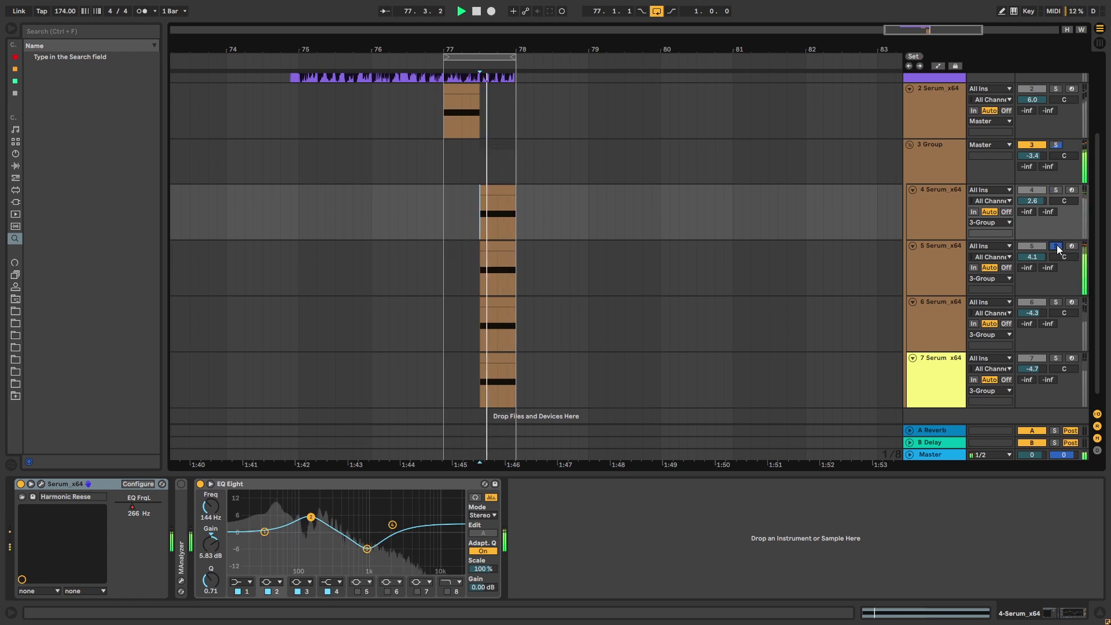
pyautogui.click(1055, 358)
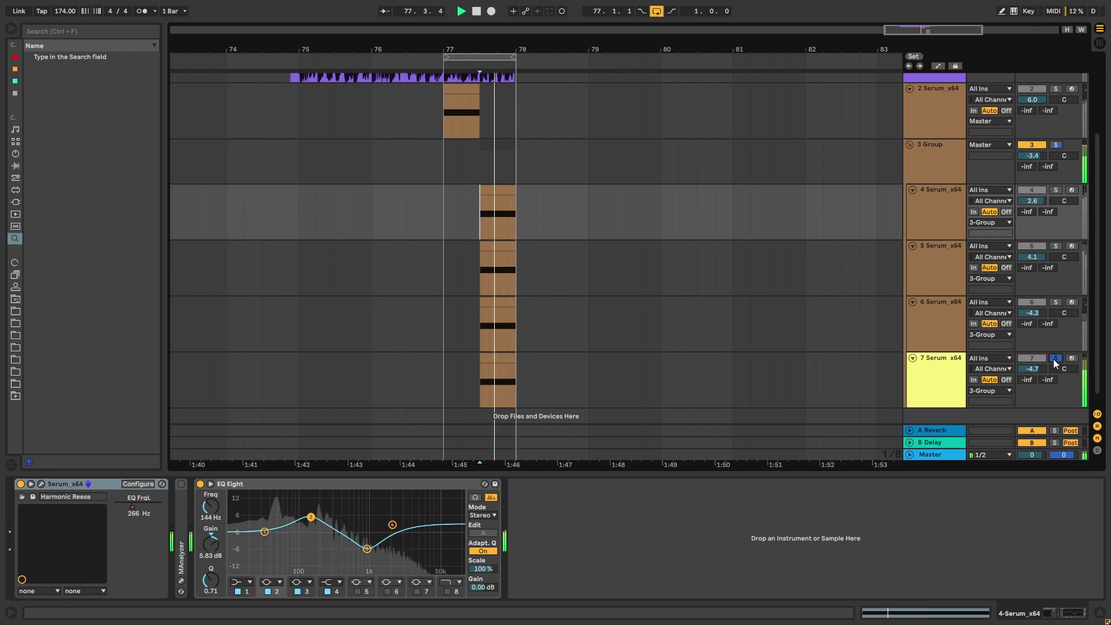
pyautogui.press('space')
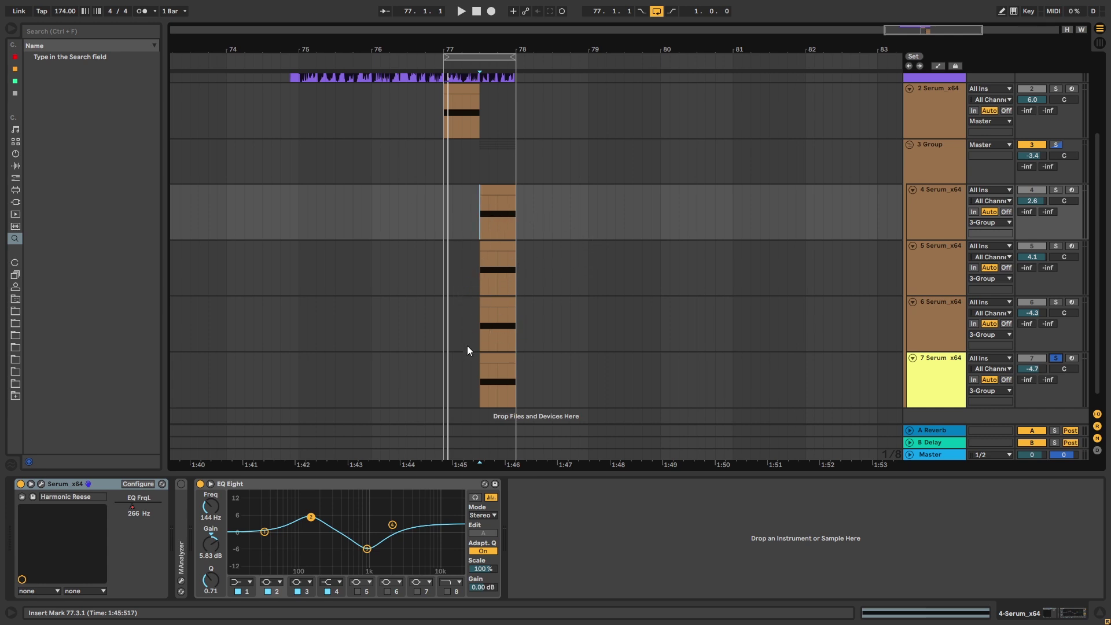
# In a fresh Init Serum patch, load the Monster 5 [SL] wavetable into oscillator A and enable the sub and oscillator B
pyautogui.scroll(4, 434, 222)
pyautogui.click(434, 222)
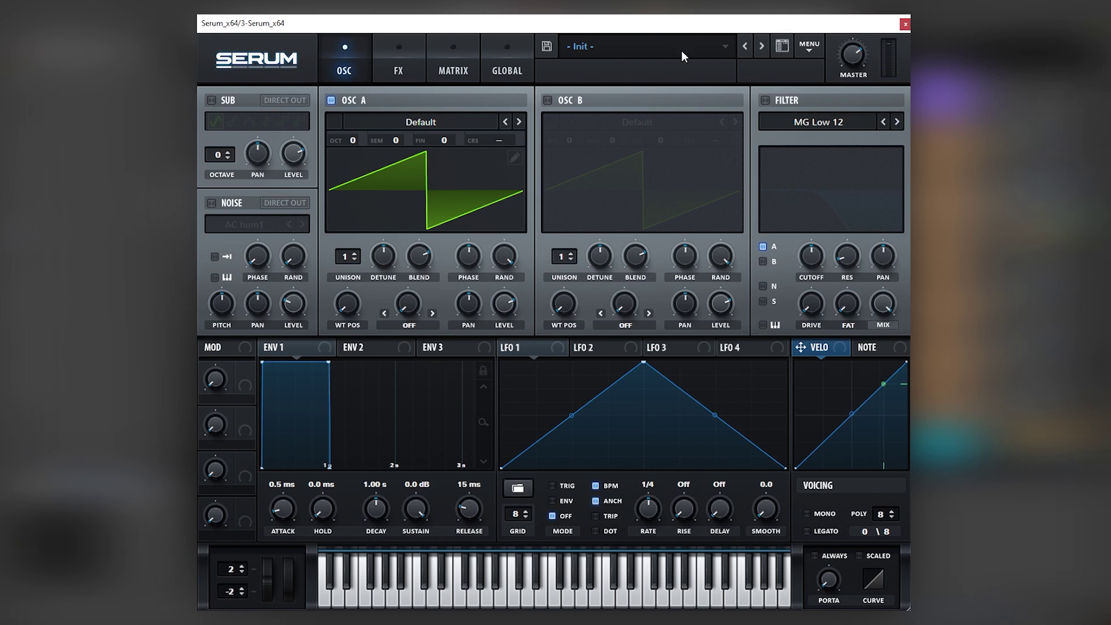
pyautogui.click(211, 100)
pyautogui.click(421, 122)
pyautogui.moveTo(388, 198)
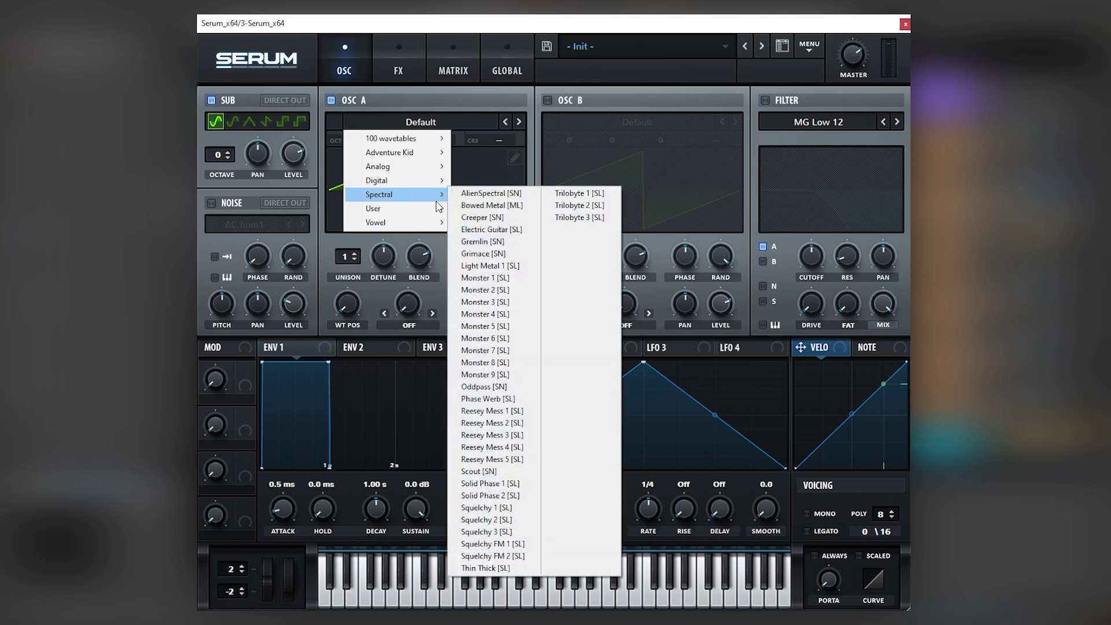
pyautogui.click(487, 325)
pyautogui.click(547, 100)
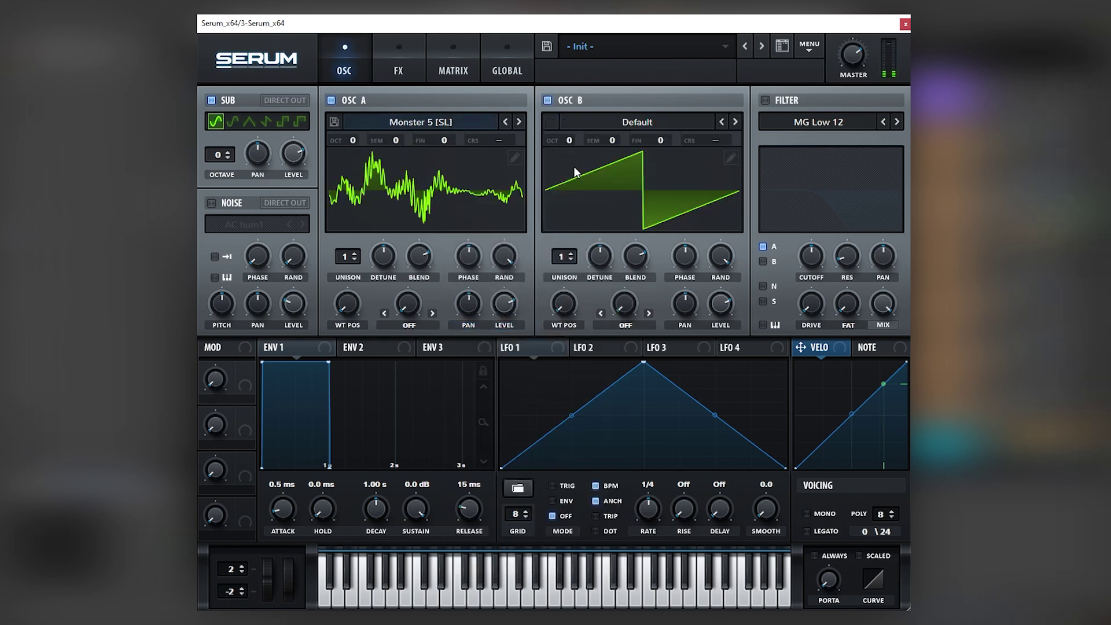
# Modulate oscillator A's wavetable position with LFO 1 and set unison to 6 voices on A and 7 on B
pyautogui.moveTo(523, 350); pyautogui.dragTo(343, 302)
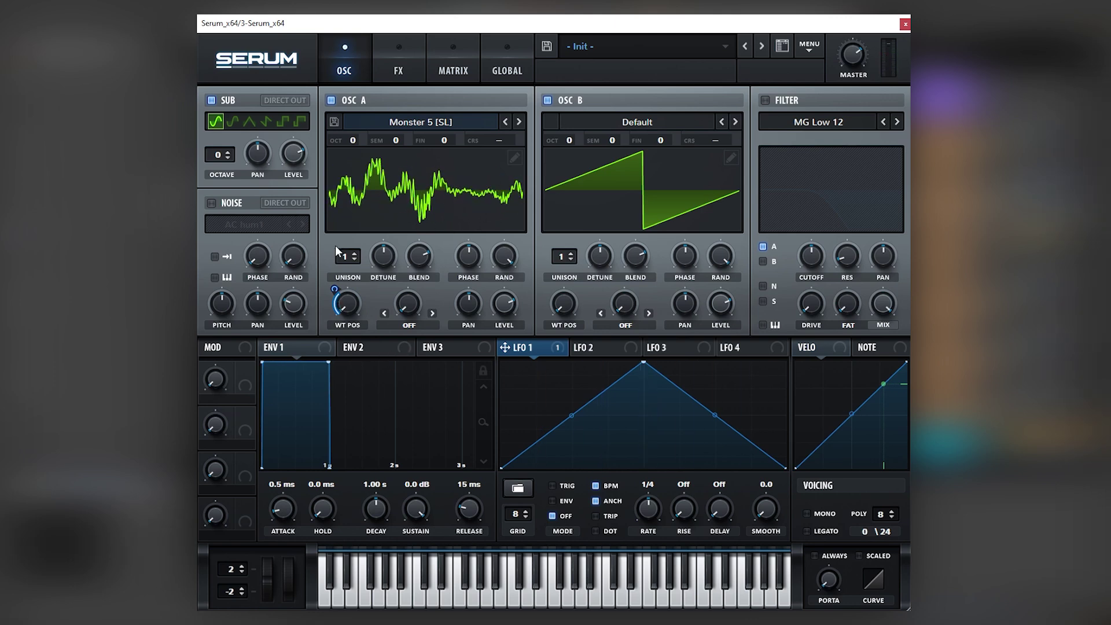
pyautogui.moveTo(347, 257); pyautogui.dragTo(356, 208)
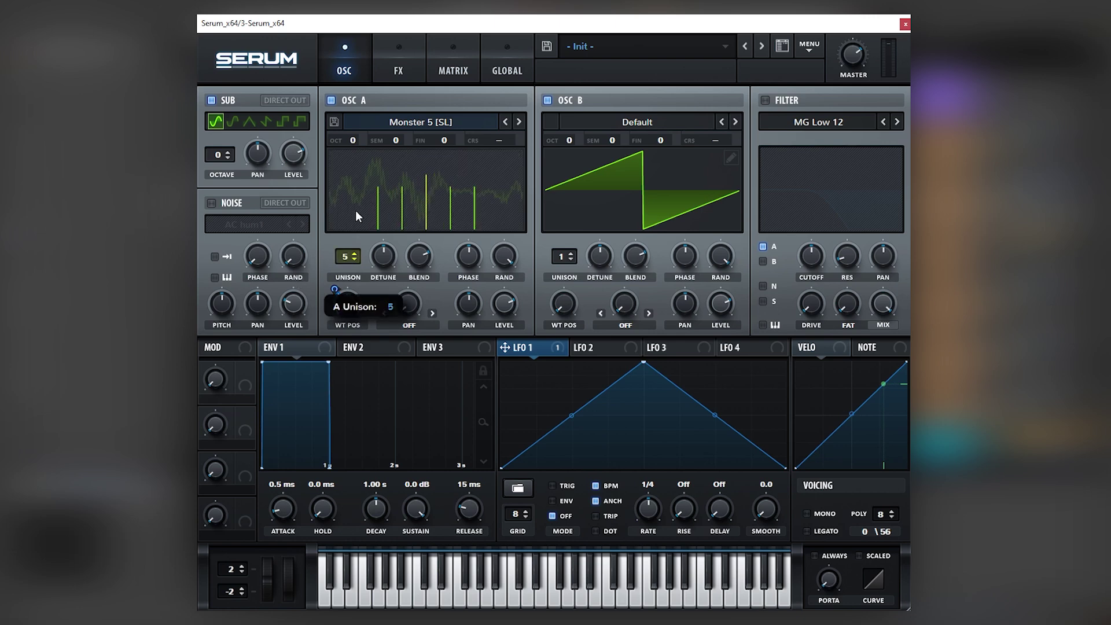
pyautogui.moveTo(564, 256); pyautogui.dragTo(570, 210)
# Enable an MG Low 24 filter on both oscillators and lower its cutoff
pyautogui.click(765, 100)
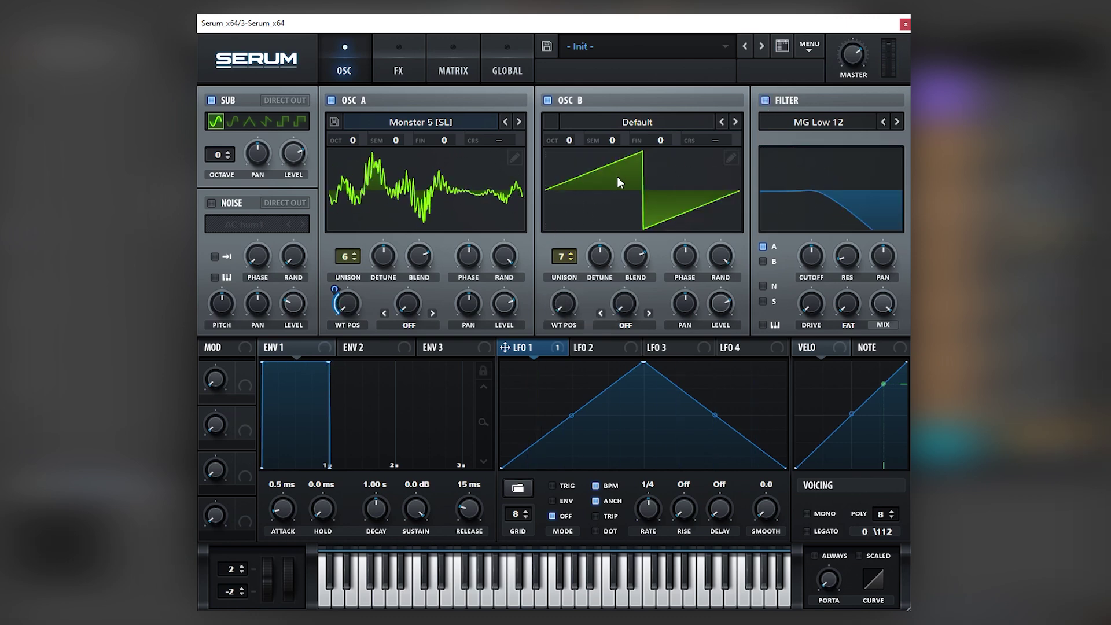
pyautogui.click(896, 121)
pyautogui.click(896, 121)
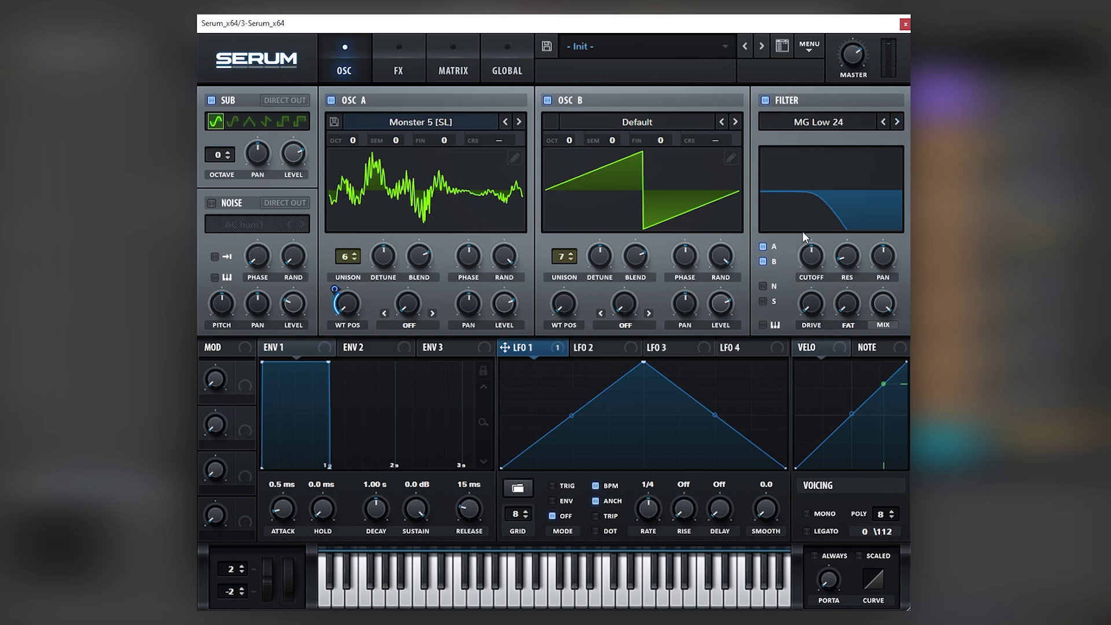
pyautogui.moveTo(813, 258); pyautogui.dragTo(810, 300)
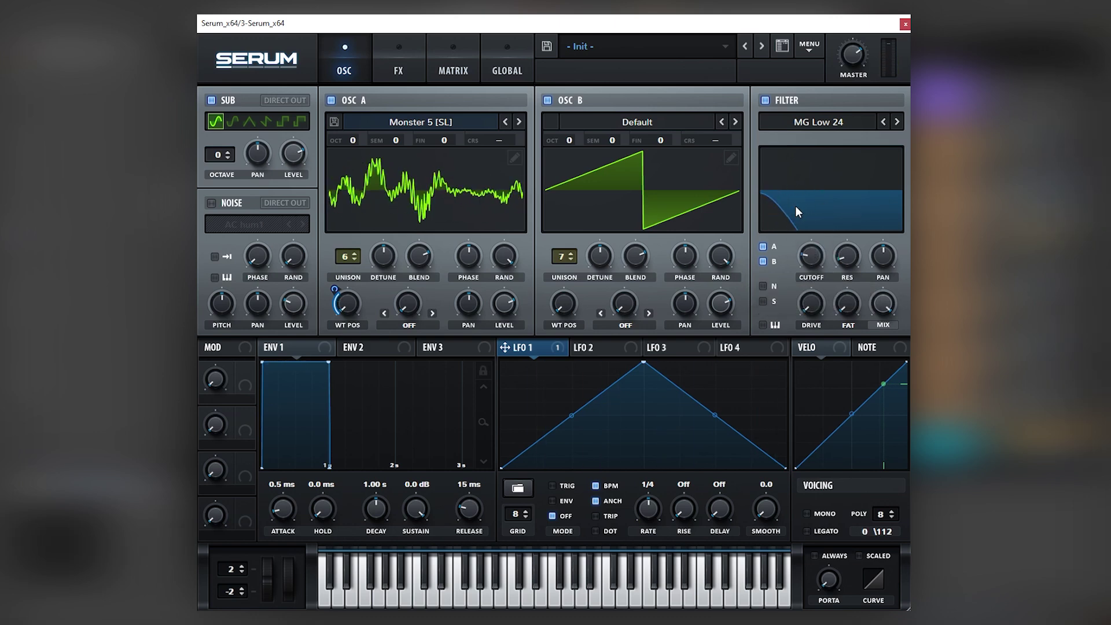
pyautogui.moveTo(811, 255); pyautogui.dragTo(825, 220)
# Try modulating the filter cutoff with LFO 2, and remove the modulation
pyautogui.moveTo(578, 348); pyautogui.dragTo(811, 256)
pyautogui.moveTo(810, 256)
pyautogui.mouseDown()
pyautogui.moveTo(796, 285)
pyautogui.moveTo(818, 250)
pyautogui.mouseUp()
pyautogui.rightClick(810, 258)
pyautogui.click(841, 289)
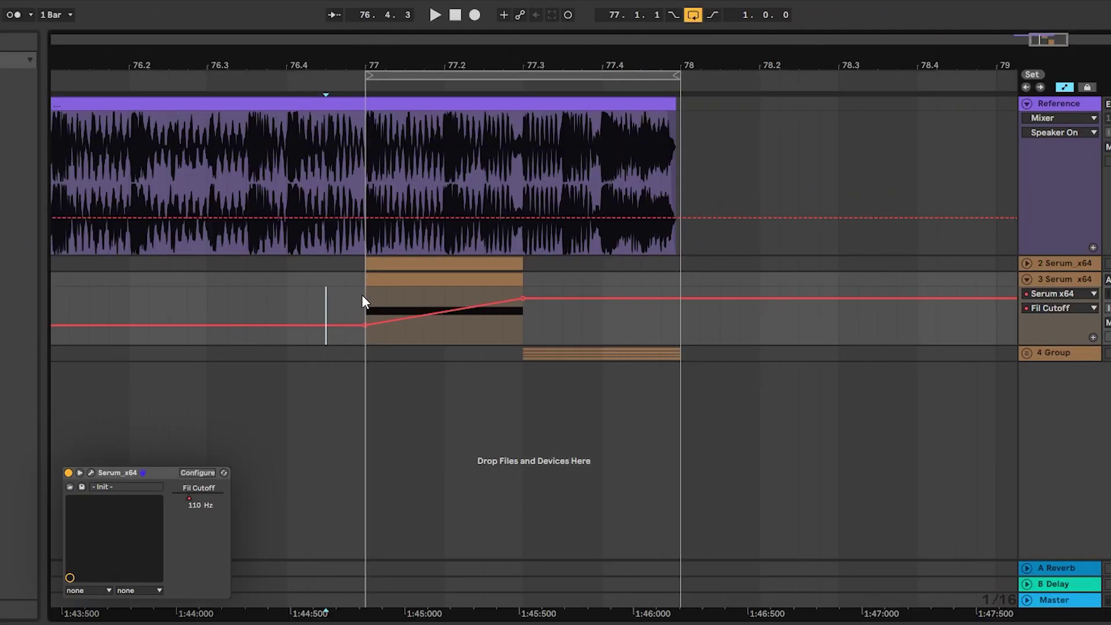
# Automate the 3 Serum_x64 track's filter cutoff to rise from bar 77 to 77.3 and audition the sweep
pyautogui.moveTo(364, 300)
pyautogui.mouseDown()
pyautogui.moveTo(504, 317)
pyautogui.moveTo(366, 313)
pyautogui.mouseUp()
pyautogui.click(365, 307)
pyautogui.press('space')
pyautogui.press('space')
pyautogui.click(526, 314)
# Reopen the Serum patch and add a Tube distortion effect with increased drive
pyautogui.click(91, 473)
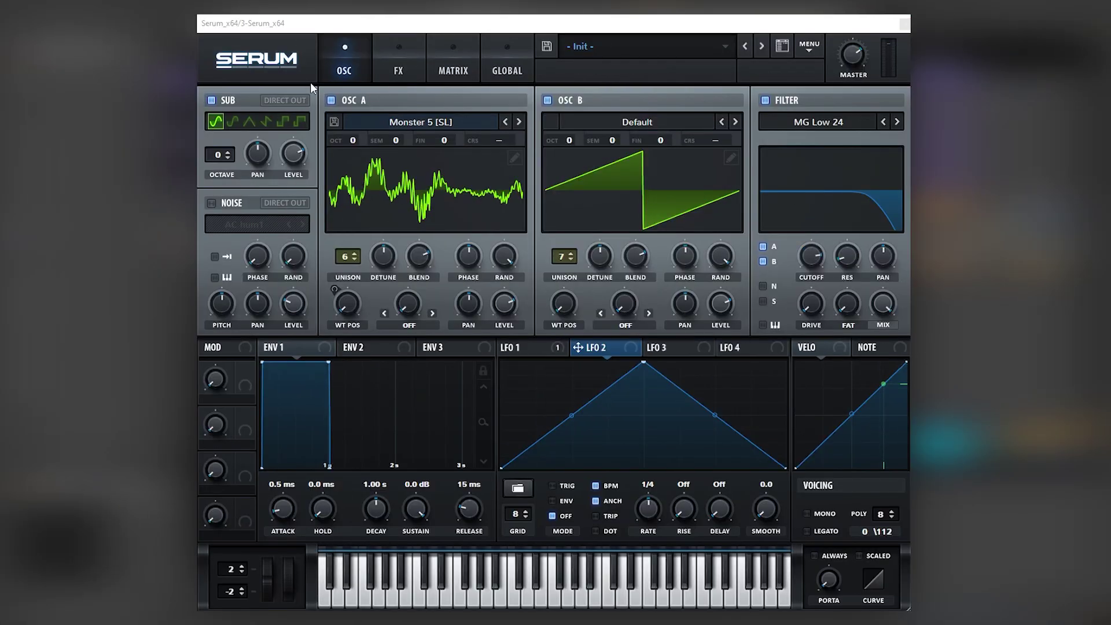
pyautogui.click(398, 64)
pyautogui.click(235, 128)
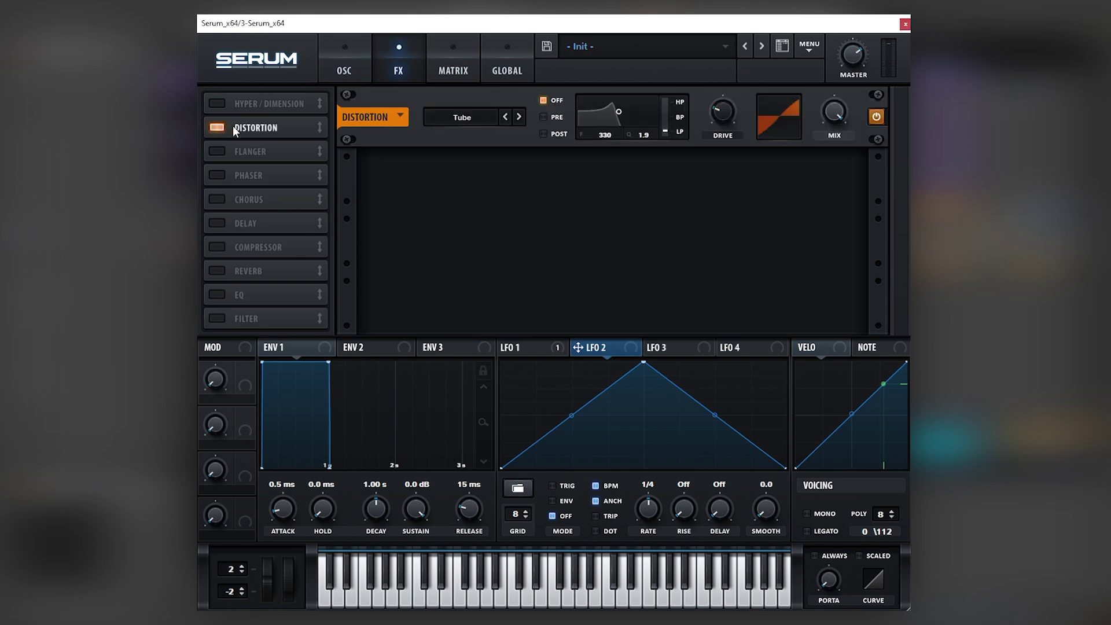
pyautogui.moveTo(724, 112); pyautogui.dragTo(763, 64)
# Add a chorus with its filter switched to HPF and a reduced mix, plus a compressor with raised gain
pyautogui.click(247, 200)
pyautogui.click(741, 201)
pyautogui.moveTo(738, 179); pyautogui.dragTo(737, 199)
pyautogui.moveTo(853, 173); pyautogui.dragTo(838, 178)
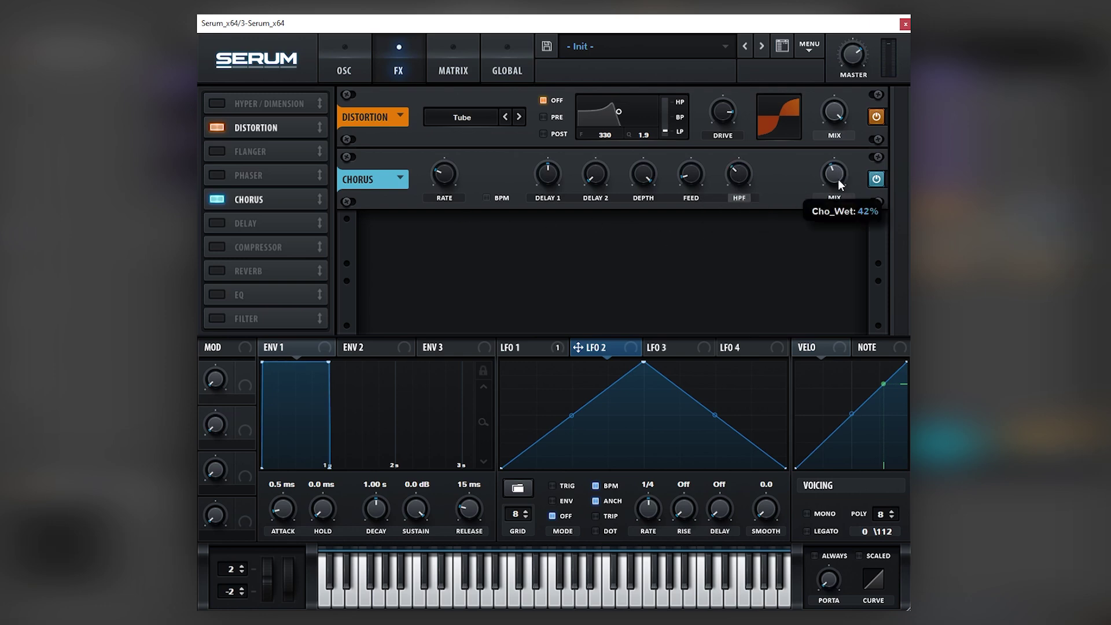
pyautogui.click(249, 247)
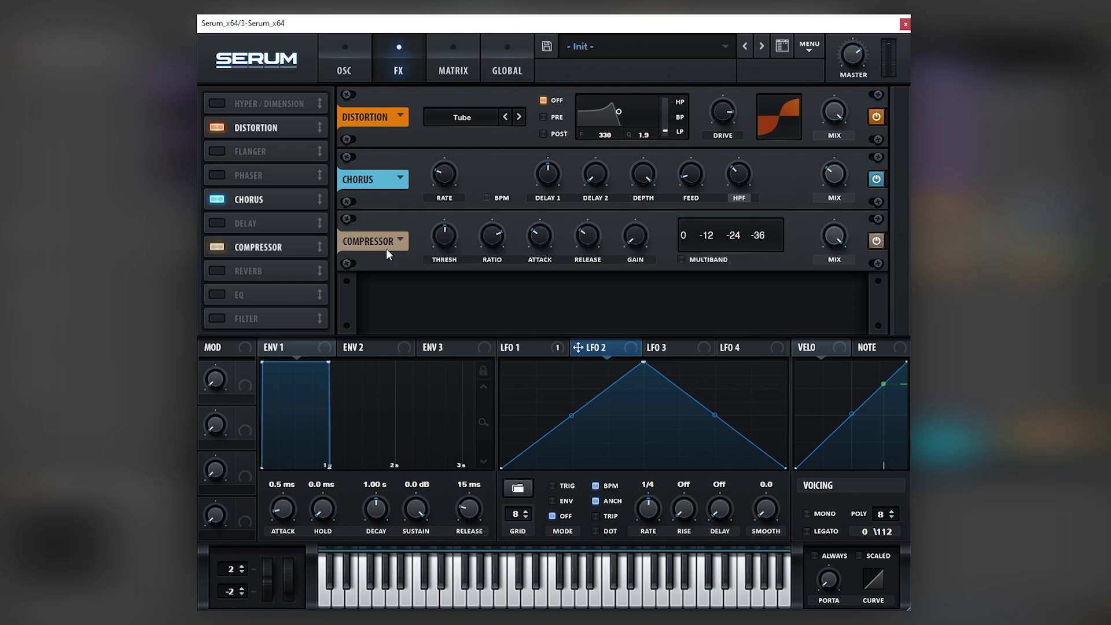
pyautogui.moveTo(635, 236); pyautogui.dragTo(642, 197)
# Add an EQ with a boosted low peak and a slightly cut high peak, and set the master volume to 66%
pyautogui.click(227, 298)
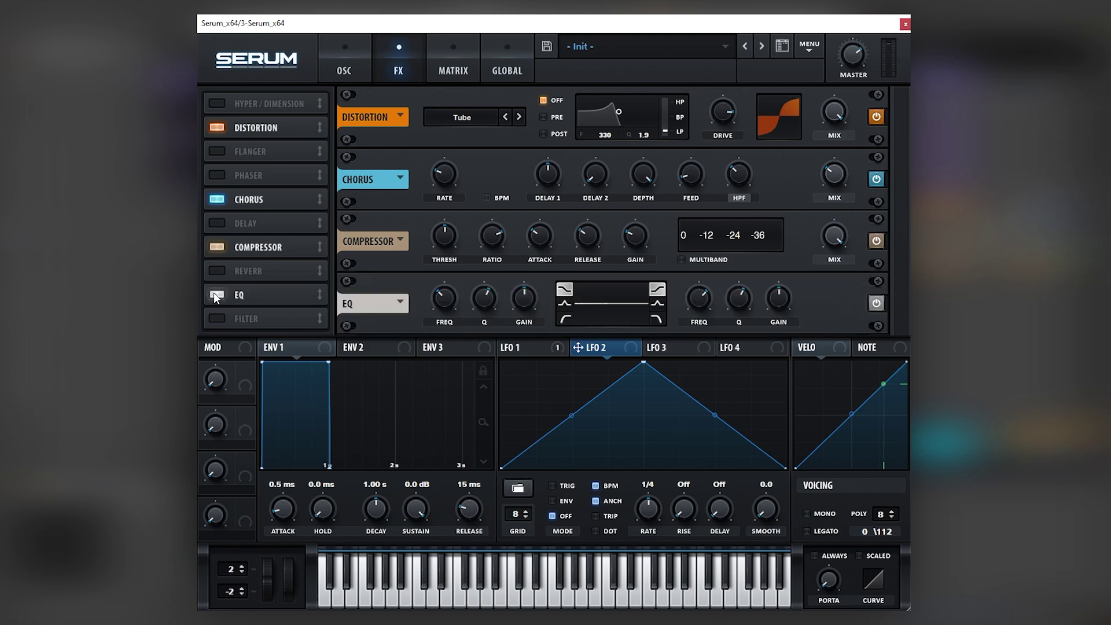
pyautogui.moveTo(526, 293); pyautogui.dragTo(533, 274)
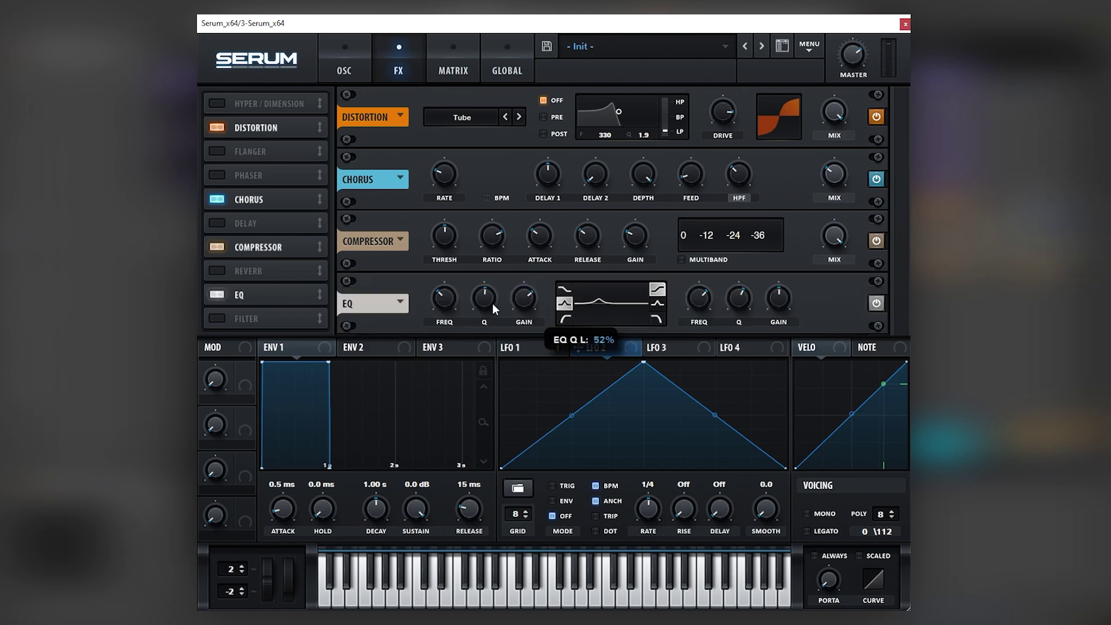
pyautogui.moveTo(492, 304); pyautogui.dragTo(489, 300)
pyautogui.moveTo(786, 294); pyautogui.dragTo(779, 299)
pyautogui.moveTo(703, 299); pyautogui.dragTo(703, 297)
pyautogui.moveTo(844, 63); pyautogui.dragTo(845, 66)
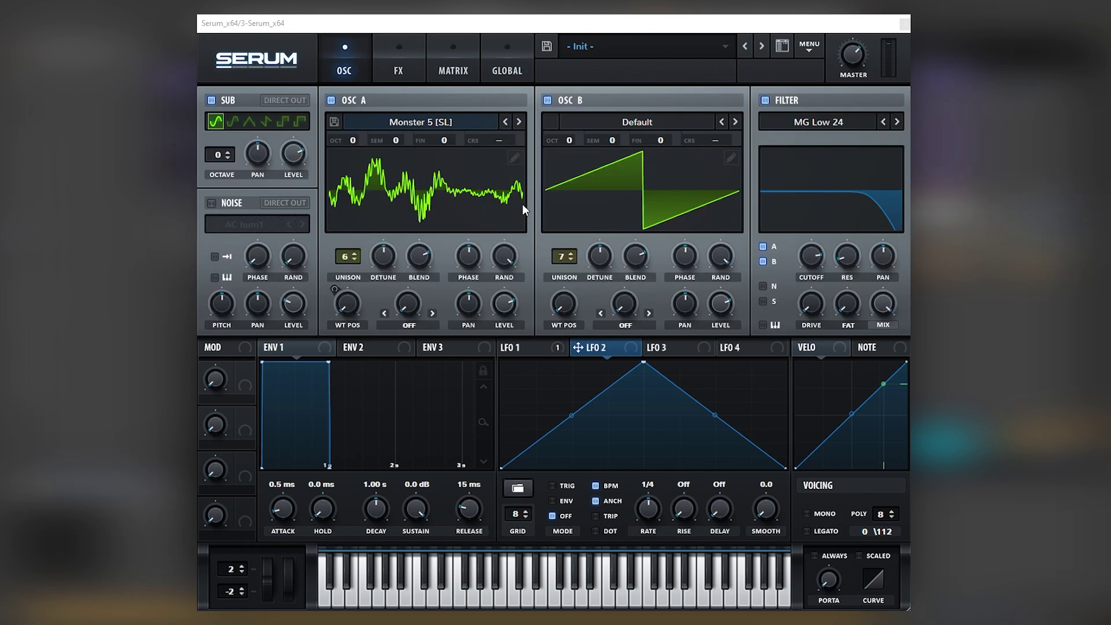
# Try the Monster 6 [SL] wavetable on oscillator A and return to Monster 5 [SL]
pyautogui.click(533, 189)
pyautogui.click(518, 122)
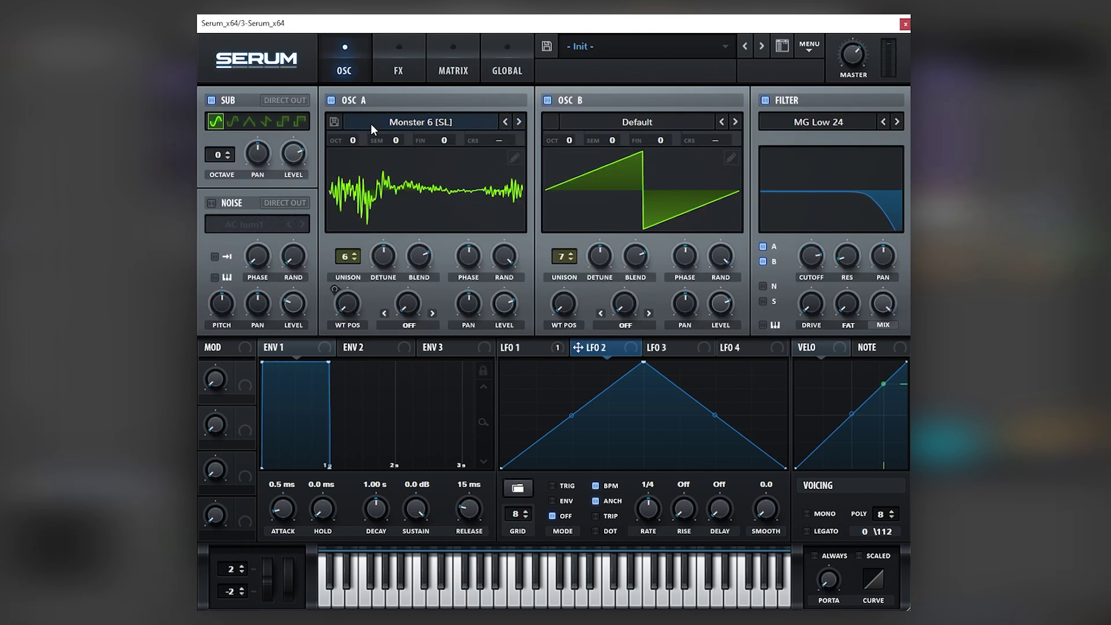
pyautogui.click(505, 122)
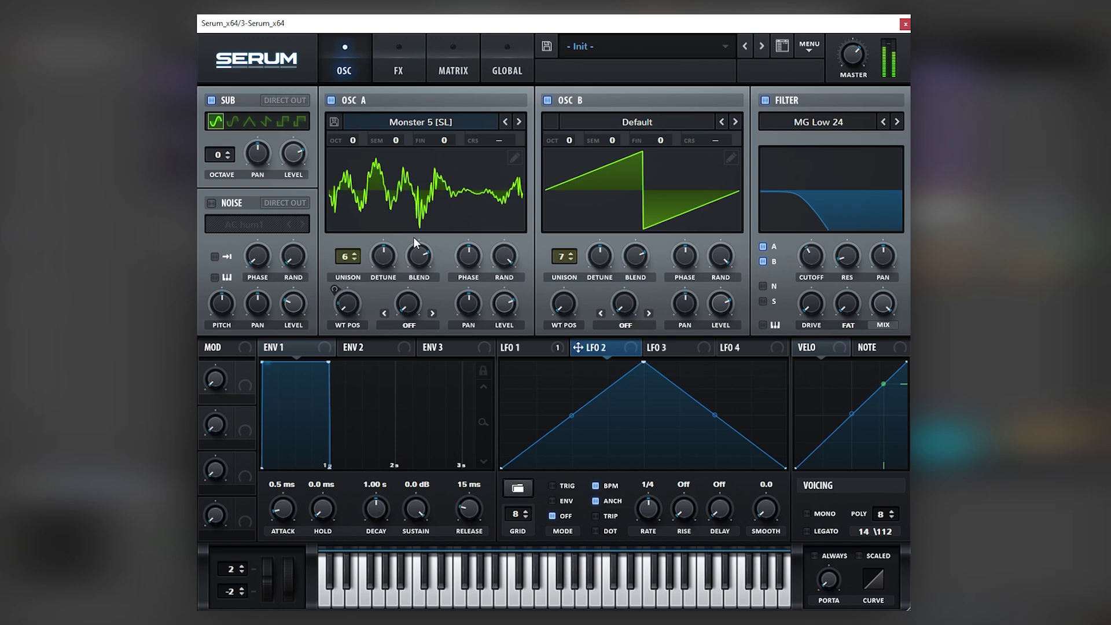
# Set oscillator A's warp mode to Sync and compare the patch with the filter bypassed
pyautogui.click(408, 324)
pyautogui.click(416, 355)
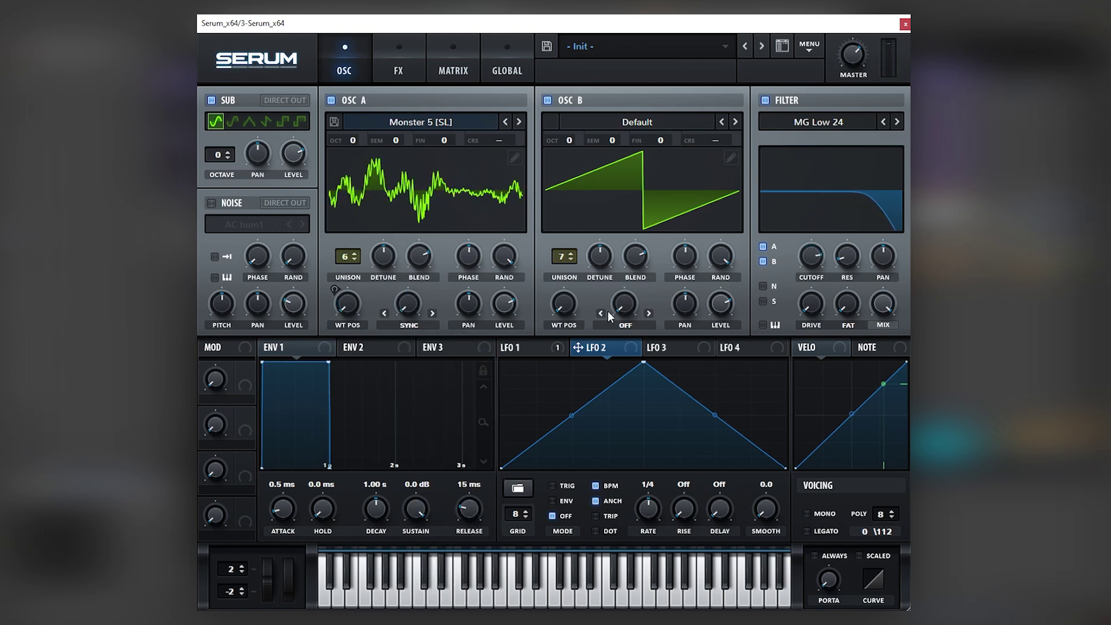
pyautogui.click(780, 104)
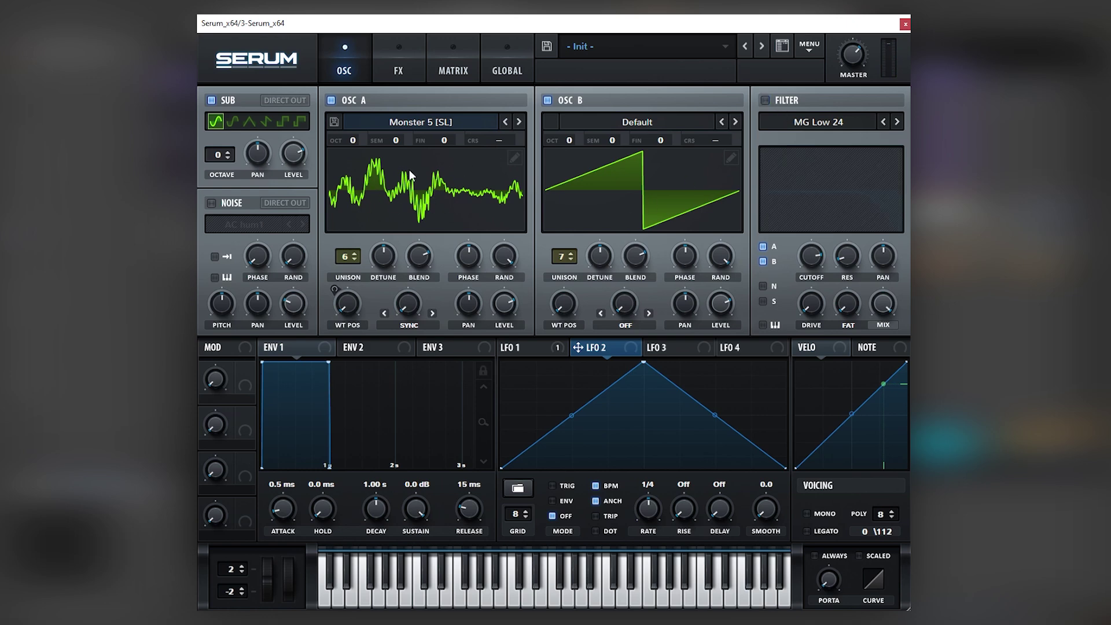
pyautogui.click(795, 95)
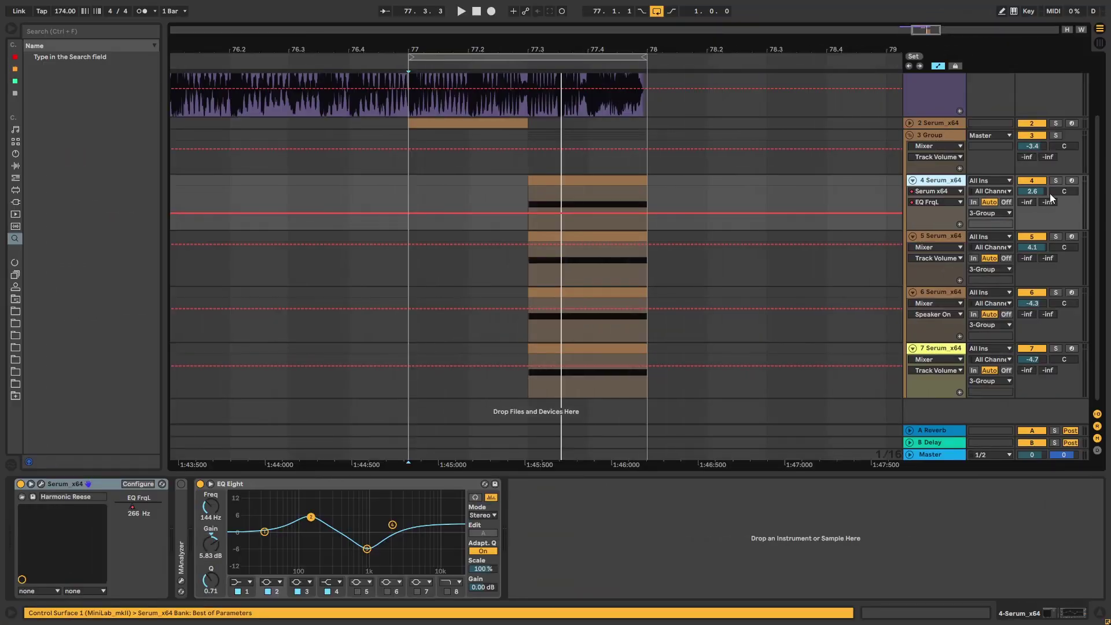
# Solo Serum tracks 4, 6 and 7 in turn during playback to compare the individual bass layers
pyautogui.click(1056, 181)
pyautogui.click(577, 191)
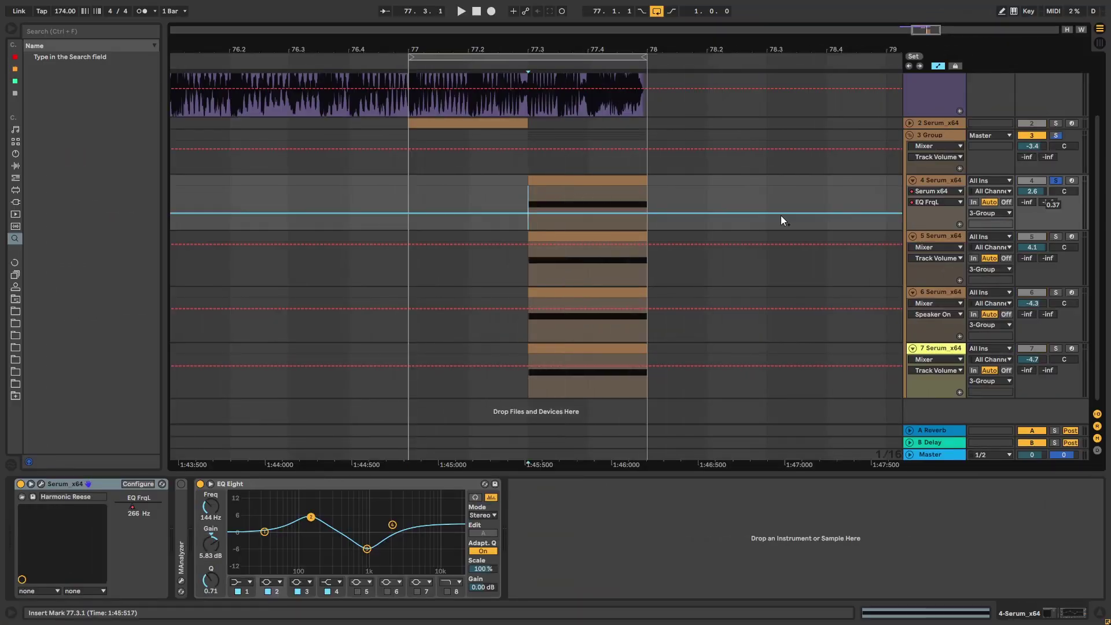
pyautogui.press('space')
pyautogui.click(1057, 292)
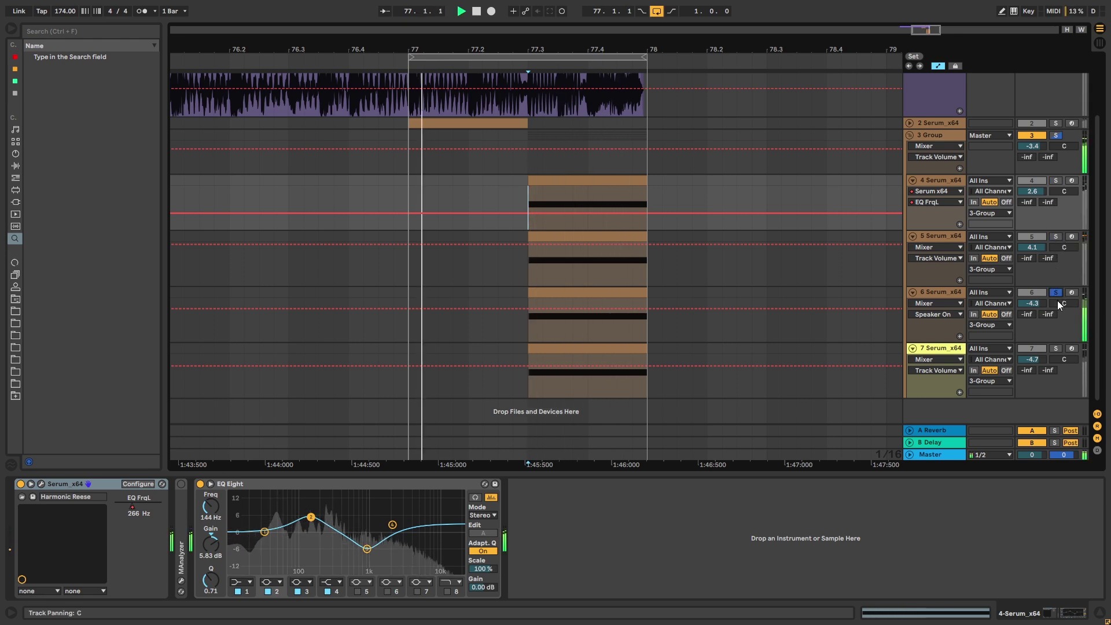
pyautogui.click(1058, 348)
pyautogui.click(918, 217)
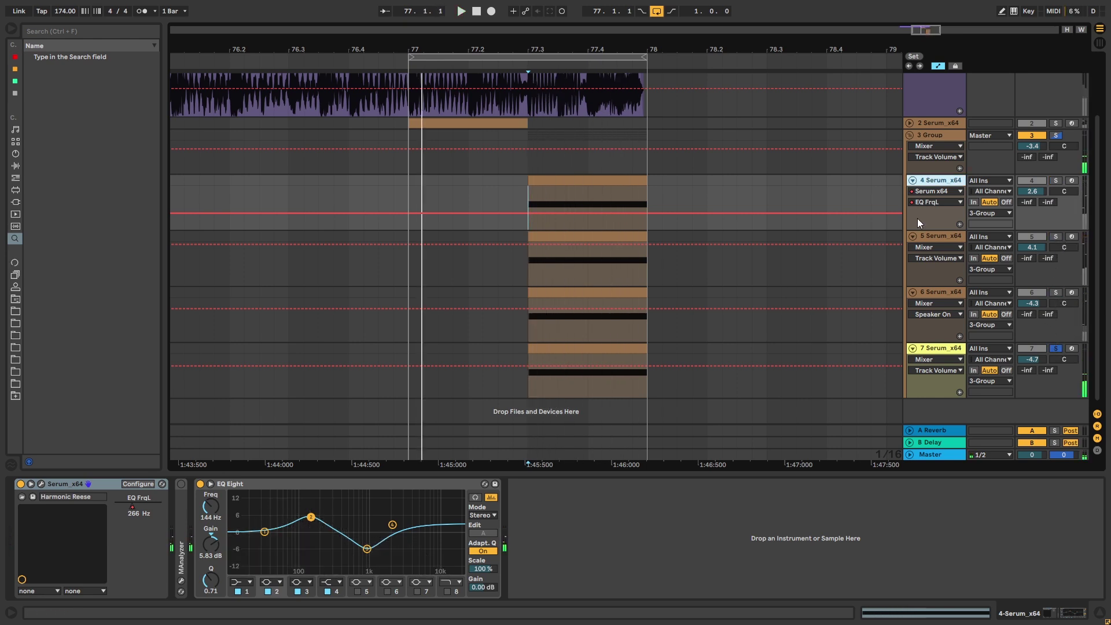
pyautogui.click(1055, 181)
pyautogui.click(927, 219)
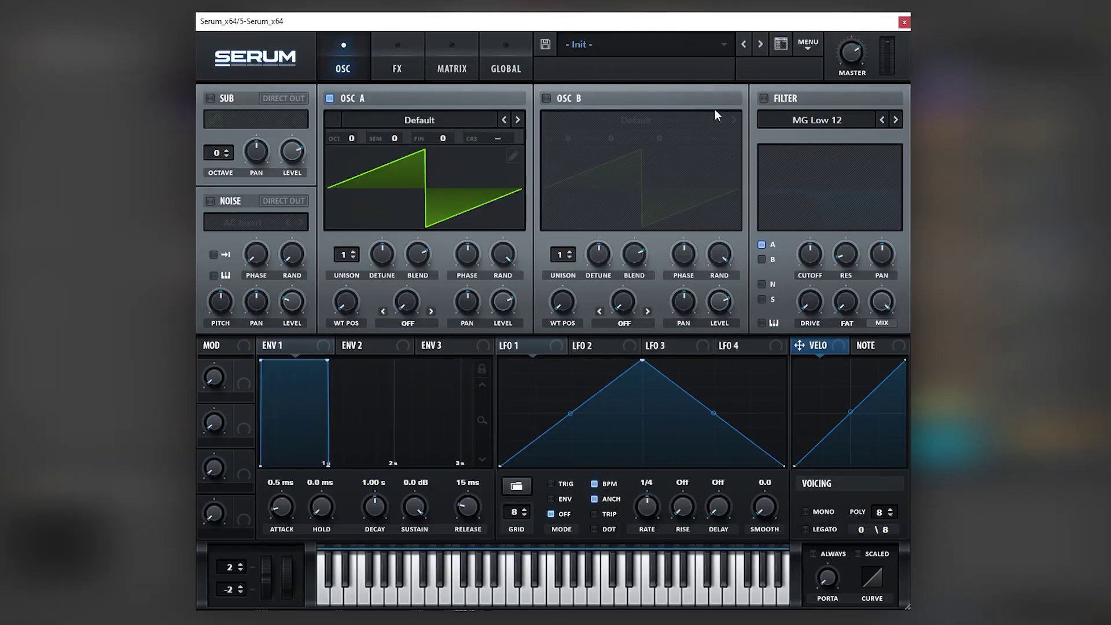
# Load the Spectral wavetable Monster 5 [SL] on oscillator A and the Analog wavetable 4088 on oscillator B
pyautogui.click(401, 126)
pyautogui.moveTo(405, 206)
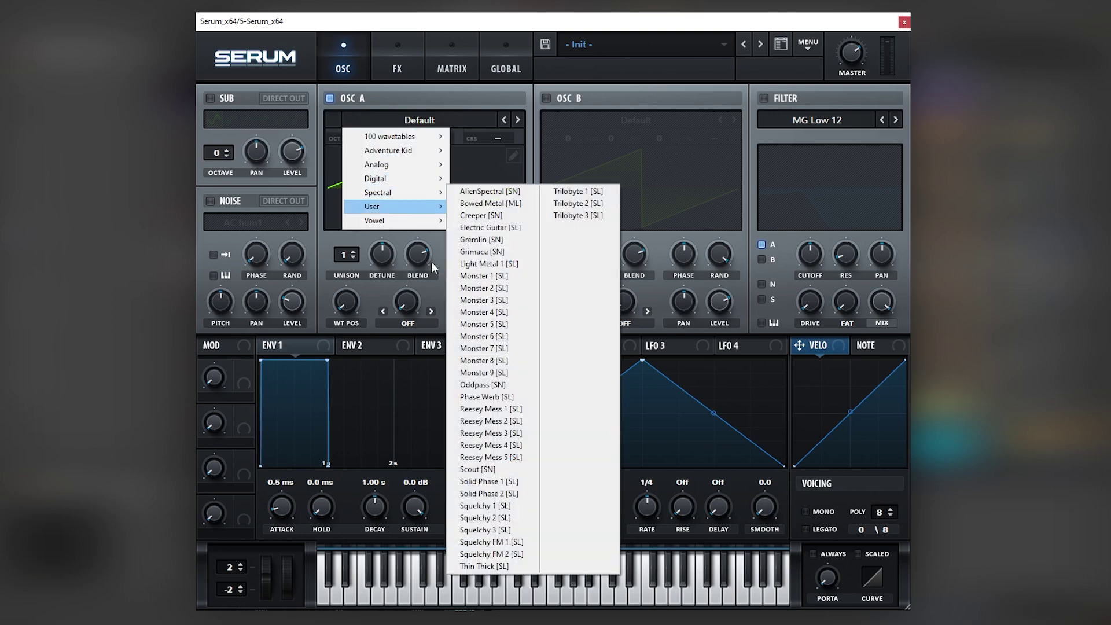
pyautogui.click(484, 324)
pyautogui.click(596, 123)
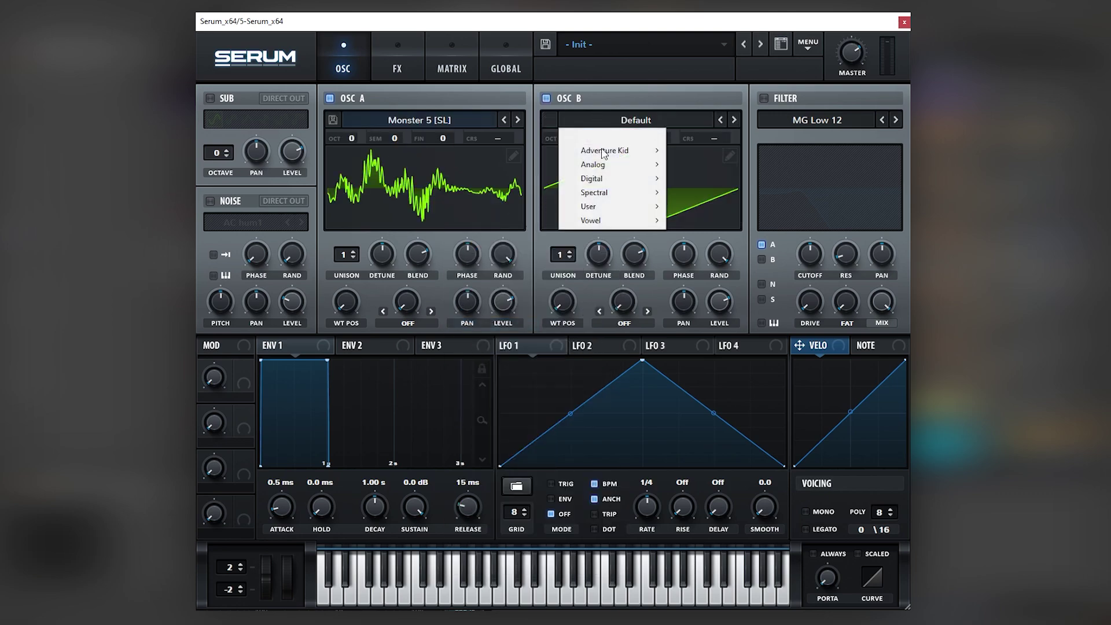
pyautogui.moveTo(607, 167)
pyautogui.click(688, 164)
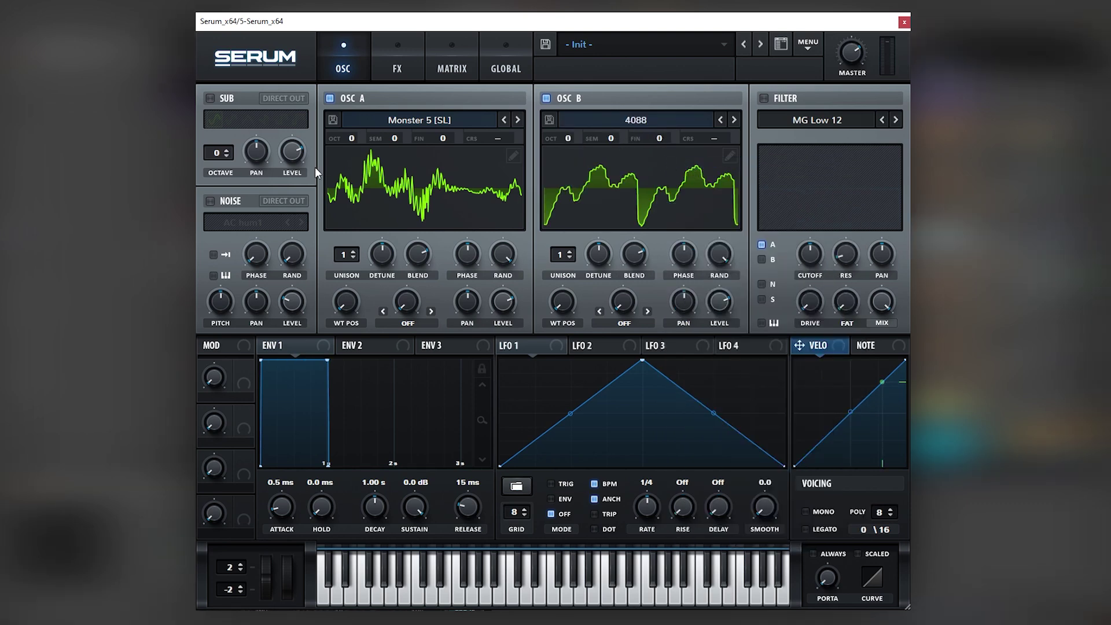
# Enable the sub oscillator and set the unison to 6 voices on oscillator A and 7 on oscillator B
pyautogui.click(222, 100)
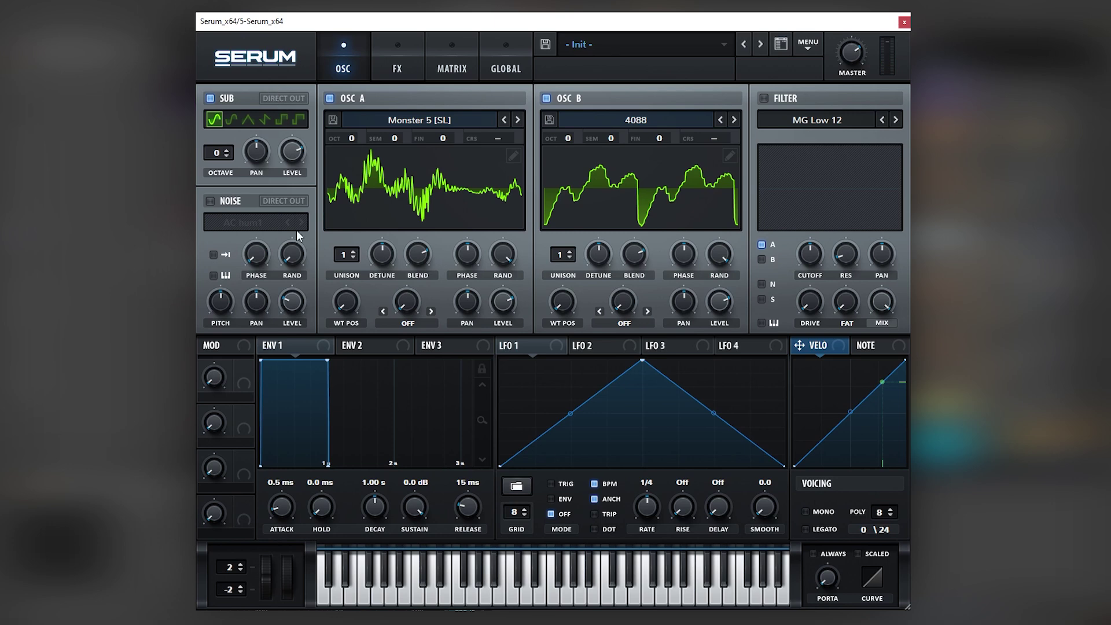
pyautogui.moveTo(344, 256); pyautogui.dragTo(367, 212)
pyautogui.moveTo(560, 255); pyautogui.dragTo(578, 194)
# Assign LFO 1 at a 1/2 rate to oscillator A's wavetable position, and LFO 2 to the levels of both oscillators
pyautogui.moveTo(509, 346); pyautogui.dragTo(346, 301)
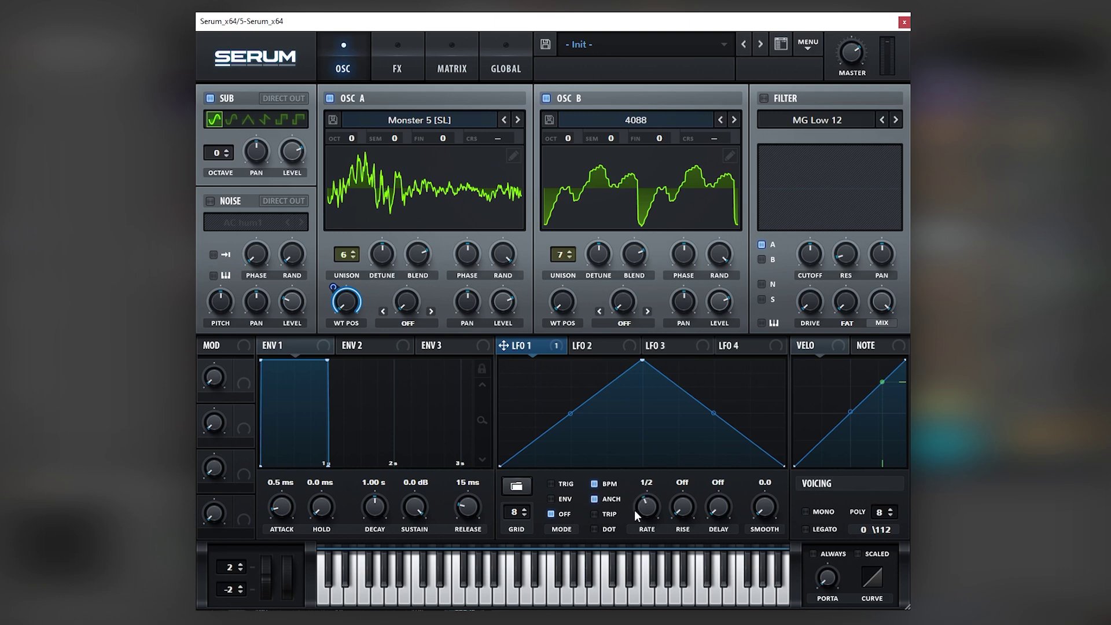
pyautogui.click(617, 349)
pyautogui.moveTo(576, 345); pyautogui.dragTo(478, 313)
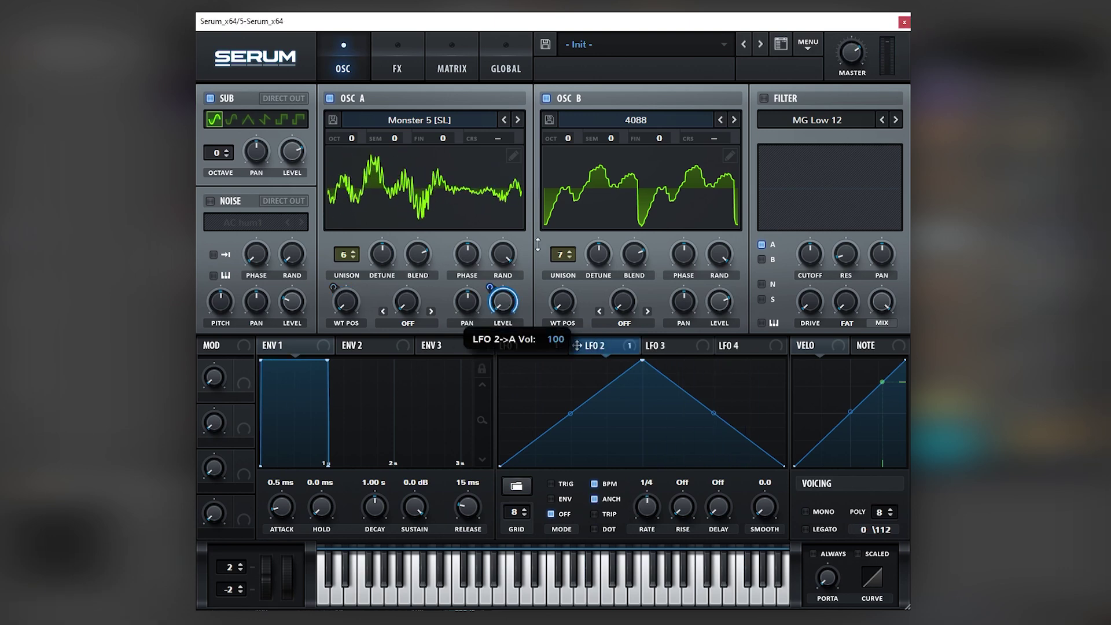
pyautogui.moveTo(601, 347); pyautogui.dragTo(720, 300)
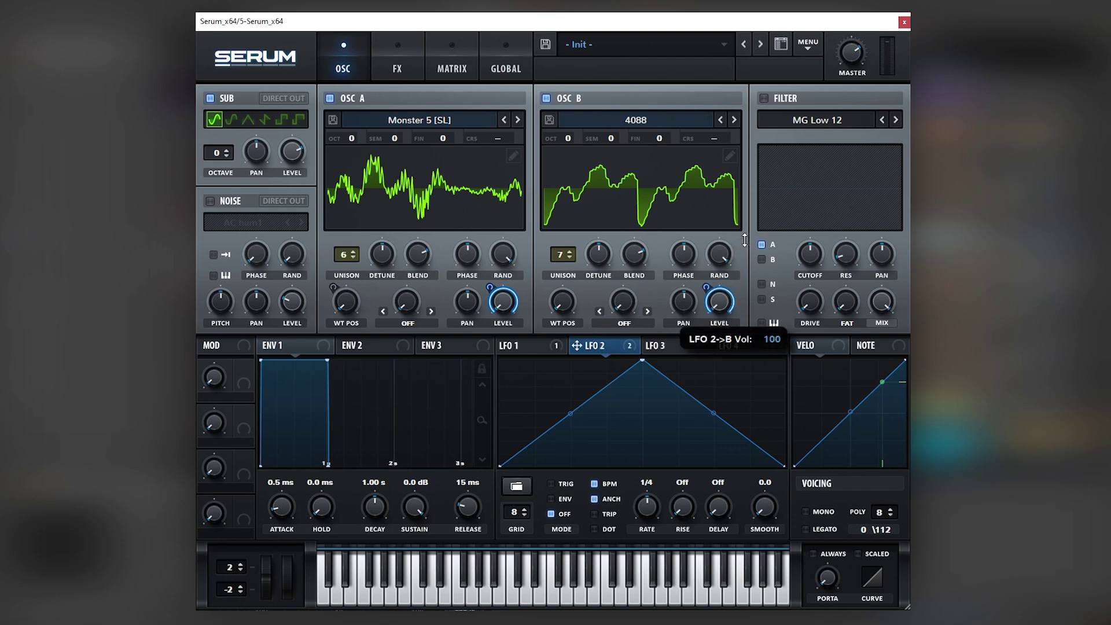
# Shape LFO 2 into two falling ramps and a curved rising ramp within the first half, using ENV mode and a one-bar rate
pyautogui.moveTo(639, 363); pyautogui.dragTo(451, 351)
pyautogui.doubleClick(532, 429)
pyautogui.moveTo(533, 429); pyautogui.dragTo(533, 481)
pyautogui.doubleClick(563, 444)
pyautogui.moveTo(563, 444); pyautogui.dragTo(529, 340)
pyautogui.doubleClick(570, 400)
pyautogui.moveTo(569, 399); pyautogui.dragTo(564, 480)
pyautogui.doubleClick(613, 422)
pyautogui.moveTo(613, 422); pyautogui.dragTo(647, 351)
pyautogui.doubleClick(660, 448)
pyautogui.moveTo(659, 448); pyautogui.dragTo(643, 467)
pyautogui.click(557, 500)
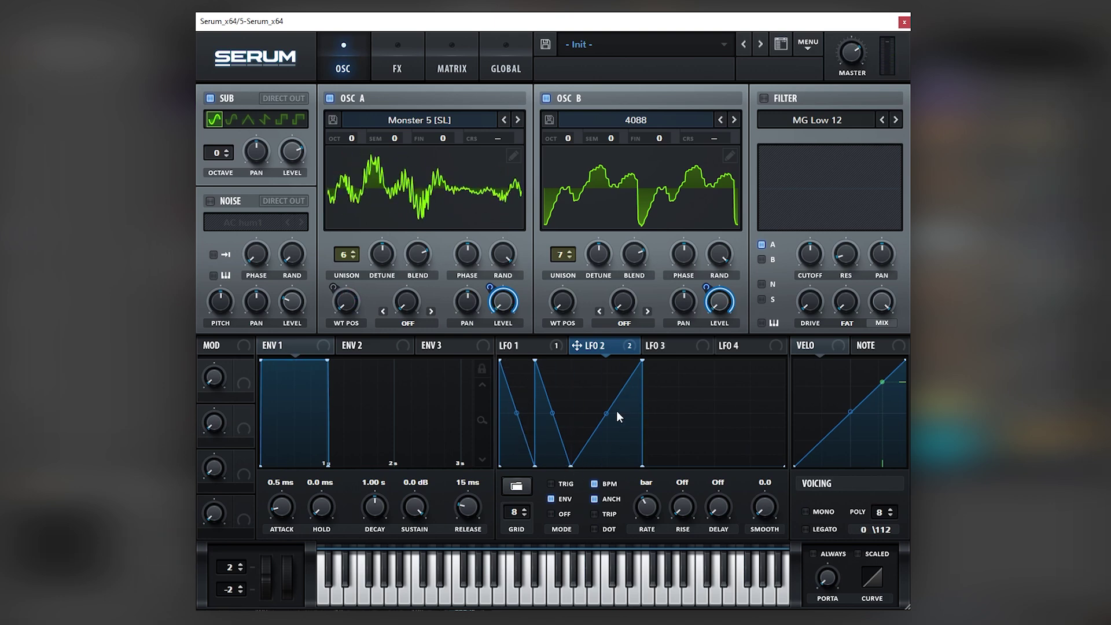
pyautogui.moveTo(603, 419); pyautogui.dragTo(607, 416)
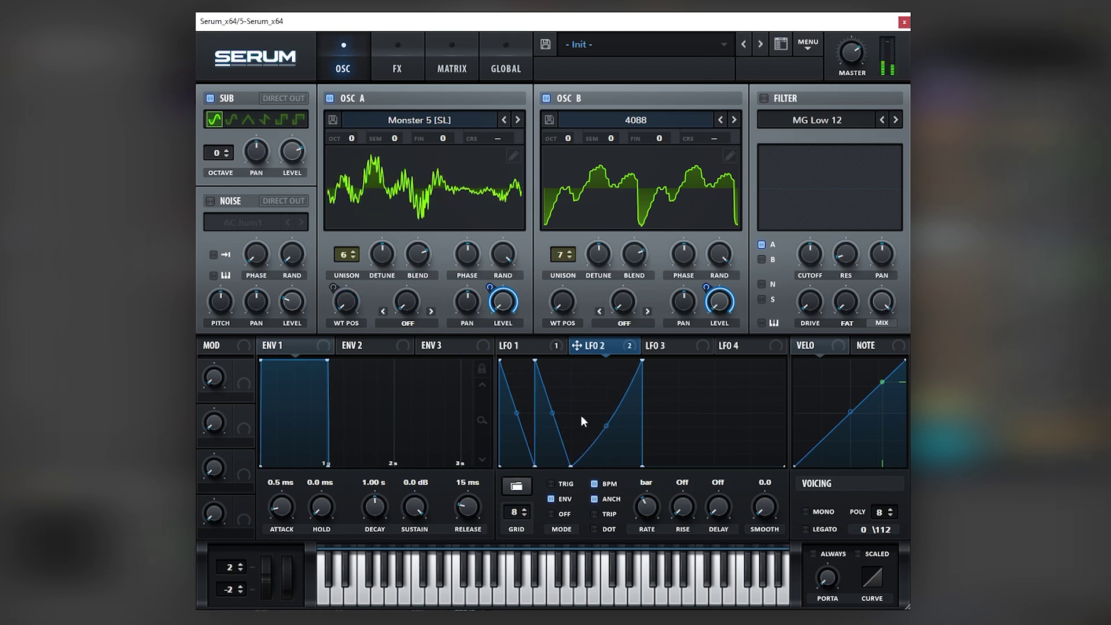
# Enable the filter for both oscillators with the MG Low 24 type and lower its cutoff slightly
pyautogui.click(764, 99)
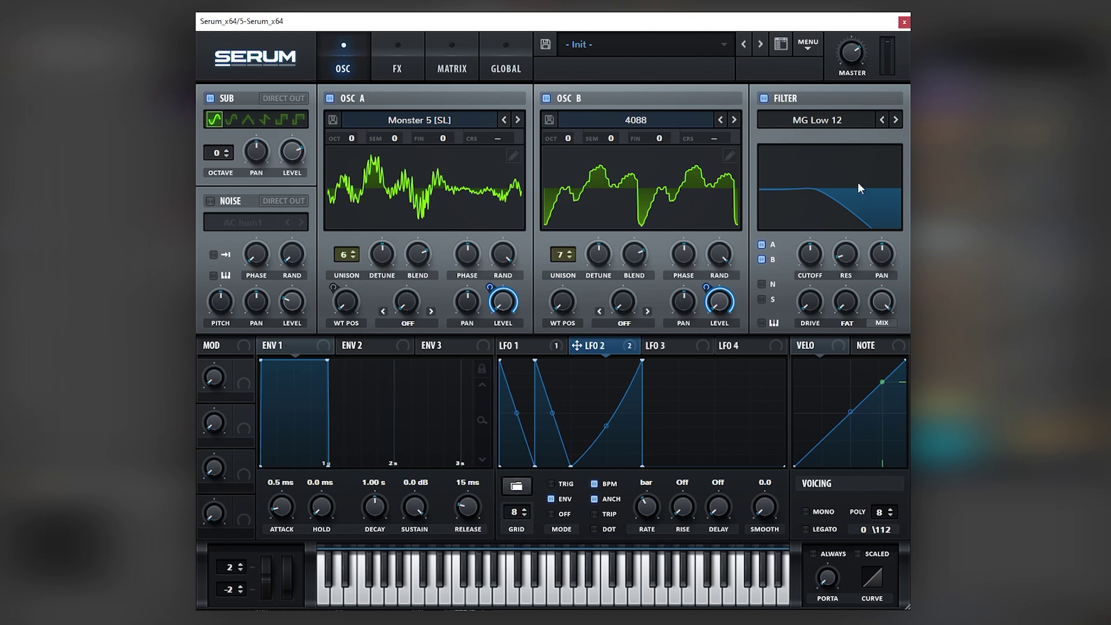
pyautogui.click(896, 120)
pyautogui.moveTo(810, 255); pyautogui.dragTo(811, 259)
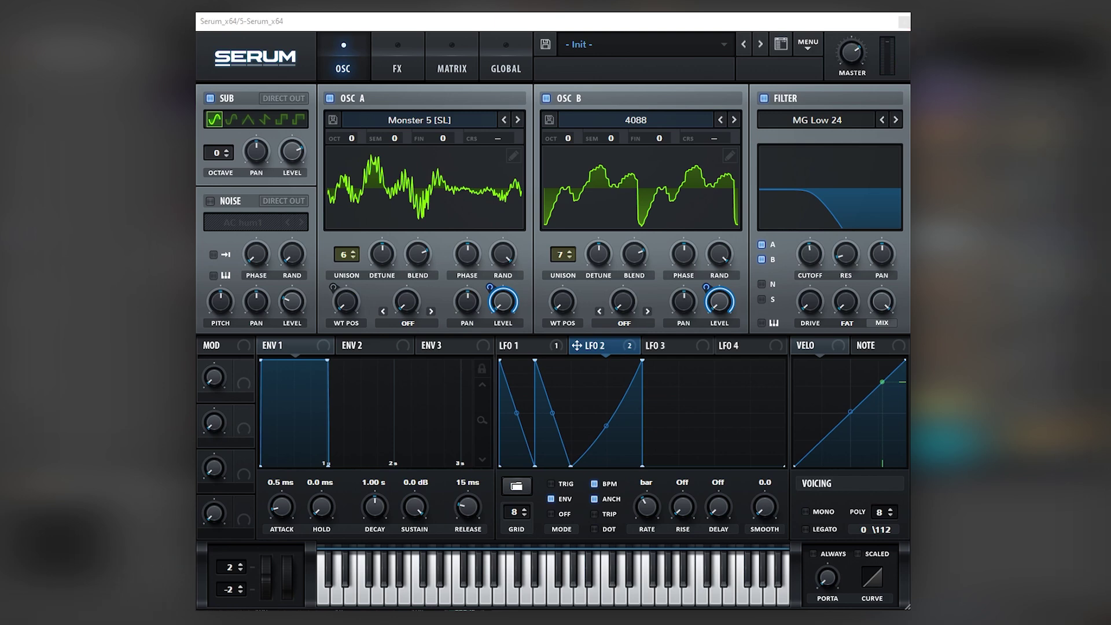
# Assign LFO 3 to the filter cutoff, with its rise starting a quarter in, ENV mode and a one-bar rate
pyautogui.click(657, 345)
pyautogui.moveTo(820, 259); pyautogui.dragTo(807, 266)
pyautogui.doubleClick(575, 427)
pyautogui.moveTo(574, 426); pyautogui.dragTo(569, 484)
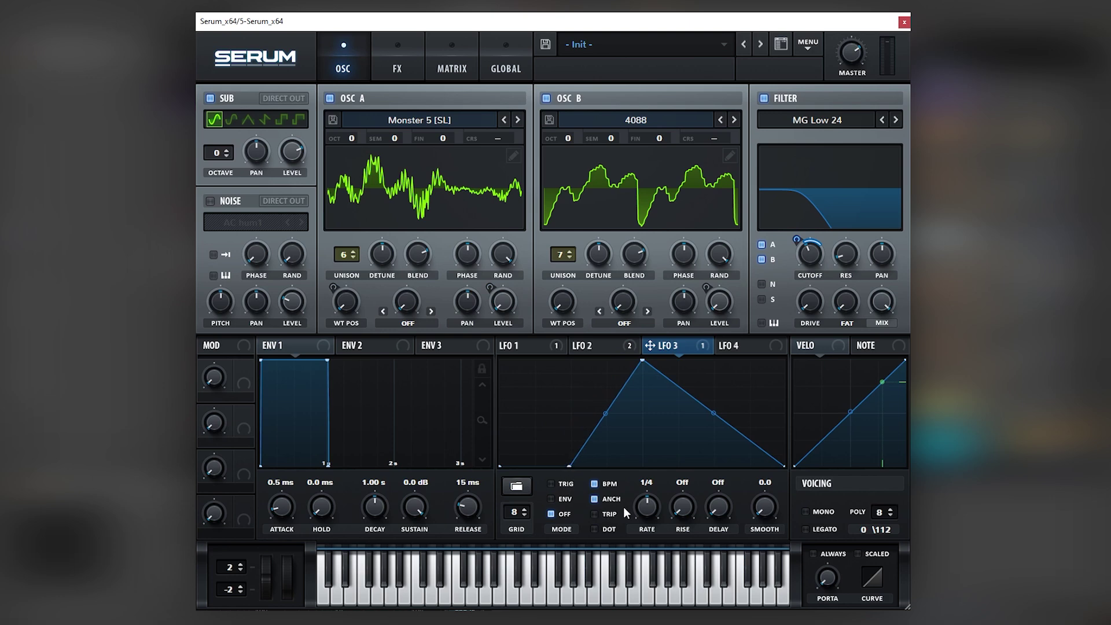
pyautogui.moveTo(640, 519); pyautogui.dragTo(639, 535)
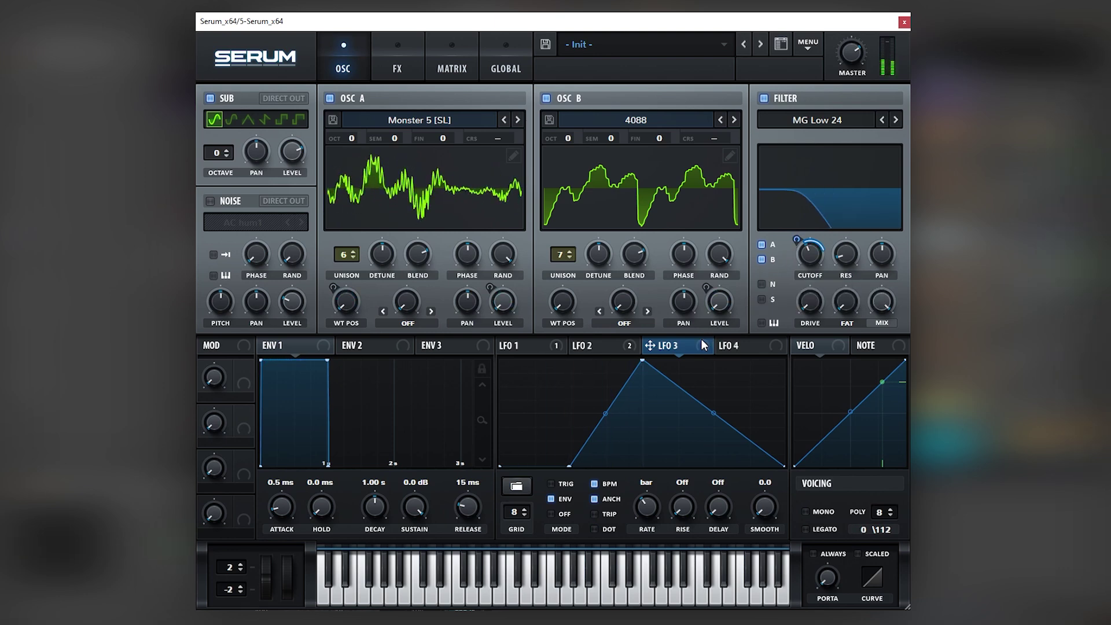
# Assign LFO 3 to the filter drive with a reduced modulation amount and switch the filter type to MG Low 18
pyautogui.moveTo(776, 309); pyautogui.dragTo(808, 305)
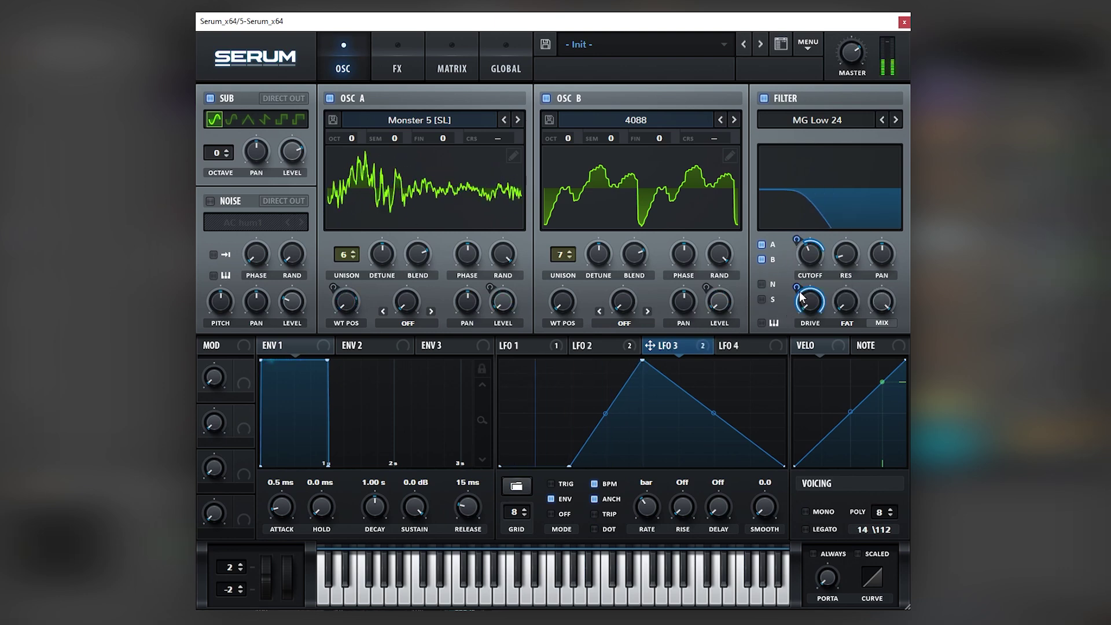
pyautogui.moveTo(800, 318)
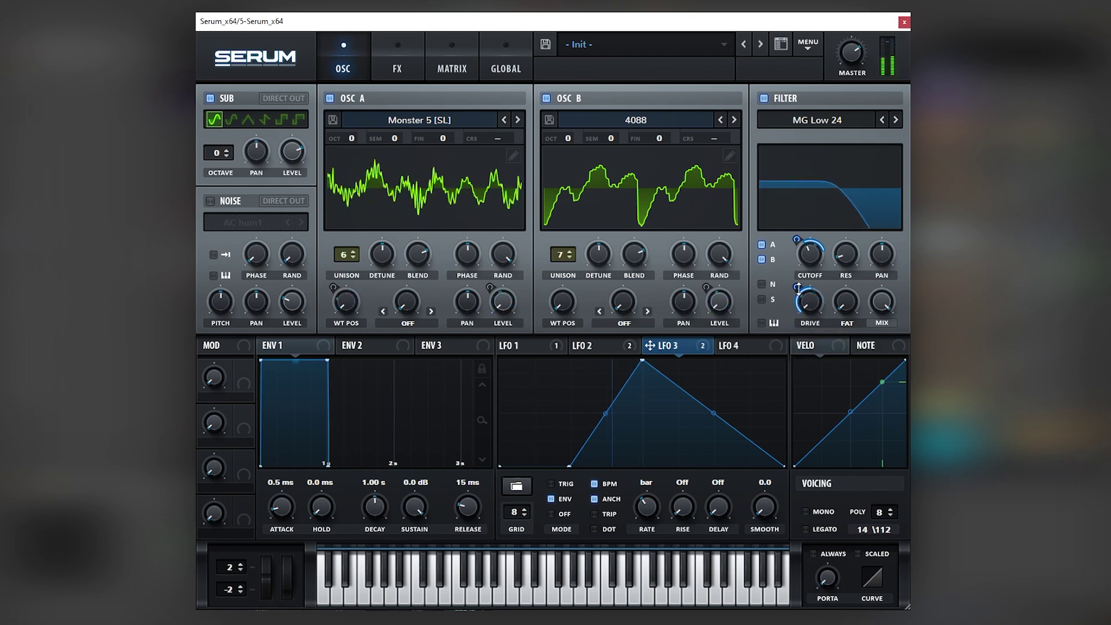
pyautogui.click(882, 120)
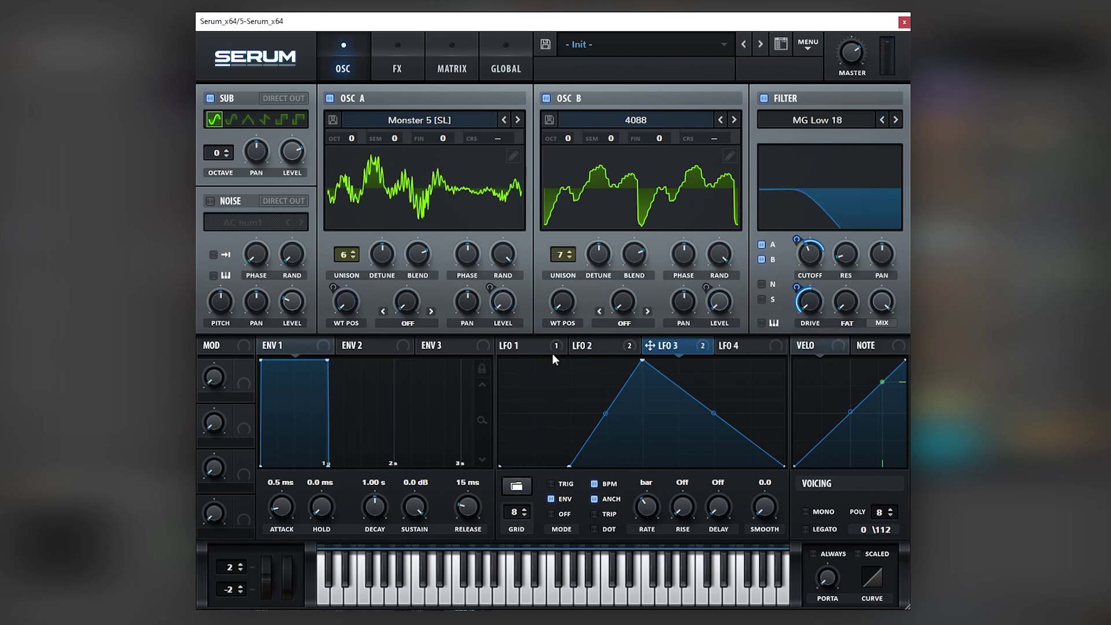
# Add a smaller peak with a curved falloff in the first quarter of the LFO 3 shape
pyautogui.moveTo(500, 465); pyautogui.dragTo(498, 367)
pyautogui.moveTo(534, 412); pyautogui.dragTo(535, 389)
pyautogui.doubleClick(502, 364)
pyautogui.doubleClick(518, 379)
pyautogui.moveTo(554, 432)
pyautogui.mouseDown()
pyautogui.moveTo(552, 413)
pyautogui.moveTo(550, 428)
pyautogui.mouseUp()
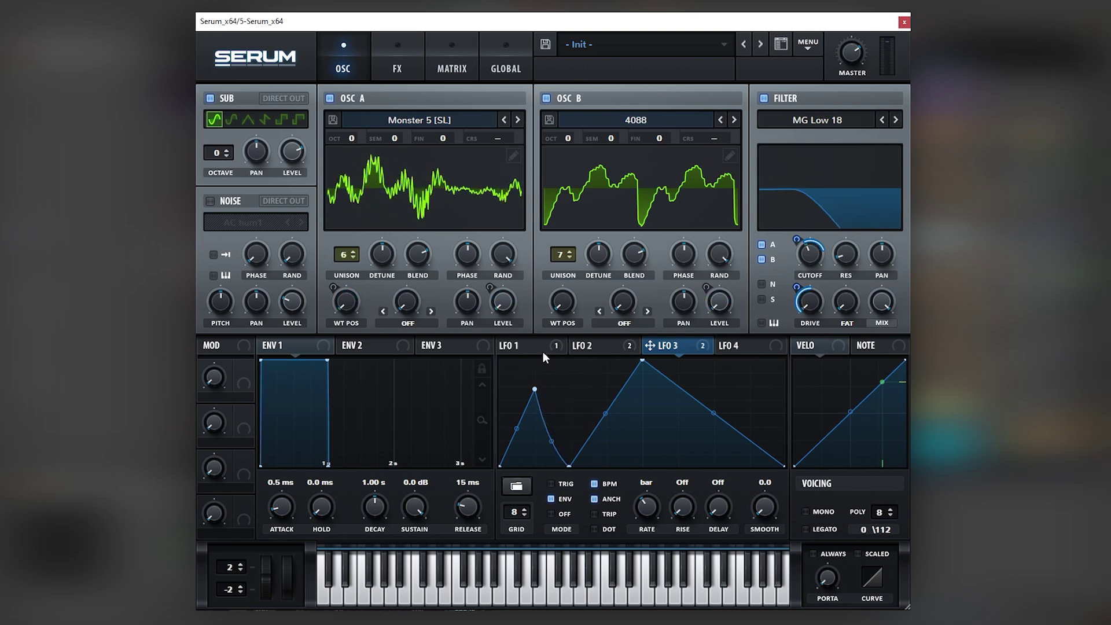
# Enable the Hyper/Dimension effect and a Tube distortion with raised drive
pyautogui.click(397, 64)
pyautogui.click(216, 101)
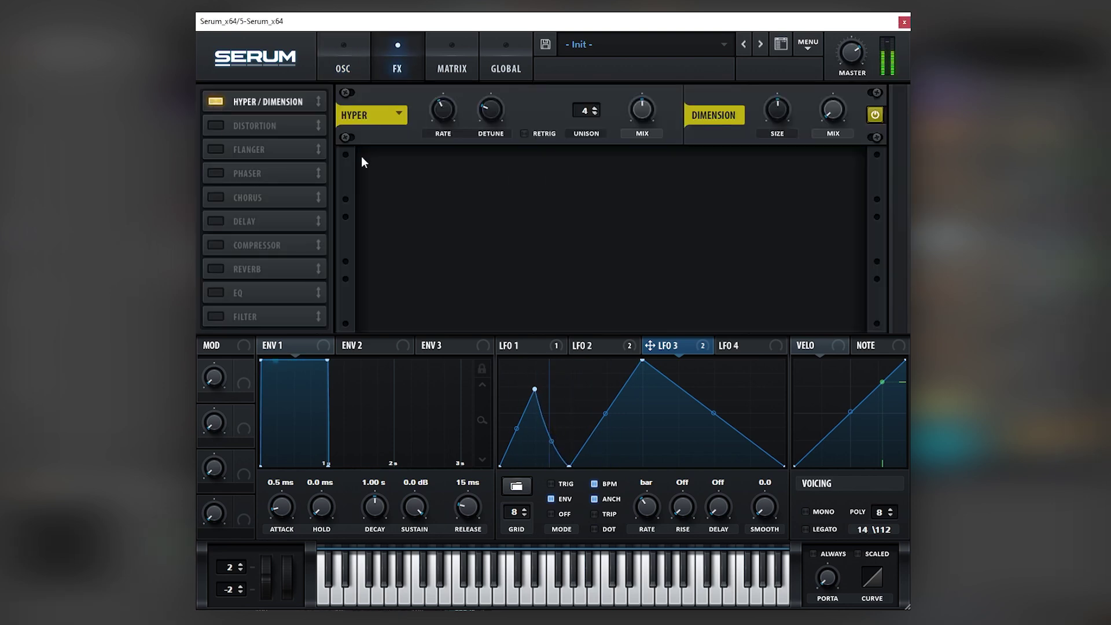
pyautogui.click(215, 126)
pyautogui.moveTo(720, 173)
pyautogui.moveTo(719, 174); pyautogui.dragTo(745, 121)
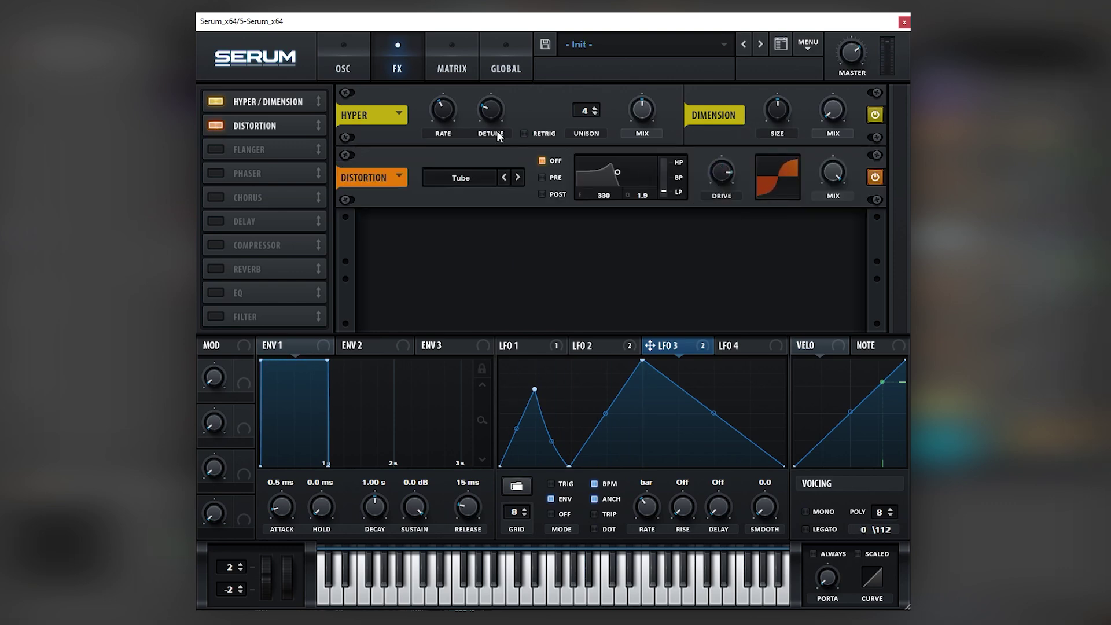
# Add a chorus with its filter set to HPF, and a multiband compressor with raised gain
pyautogui.click(216, 198)
pyautogui.moveTo(816, 257)
pyautogui.click(304, 241)
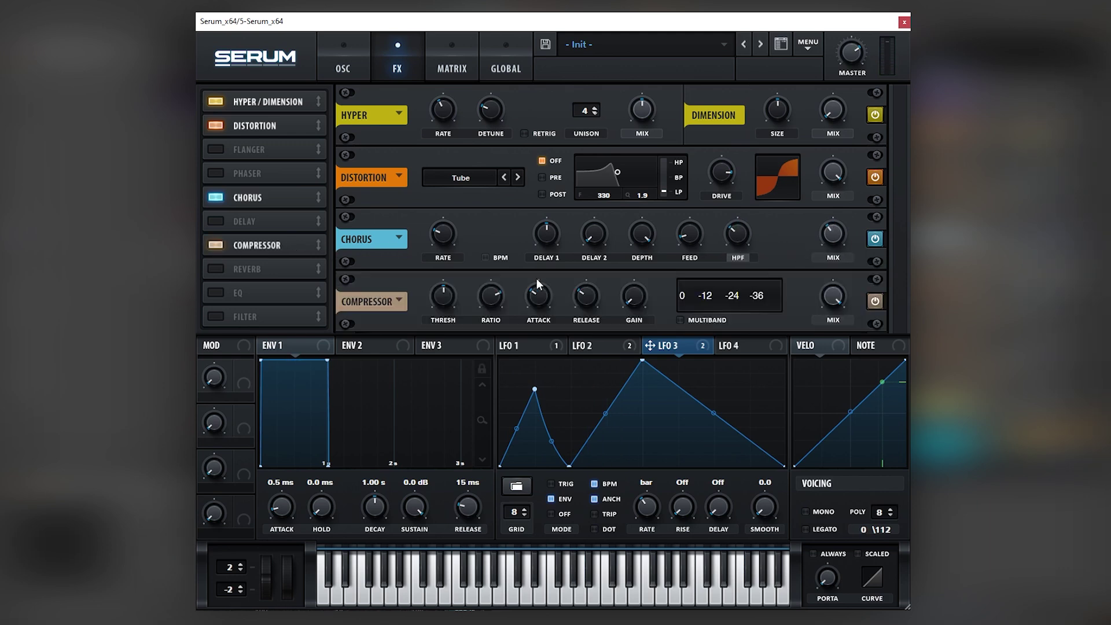
pyautogui.click(692, 318)
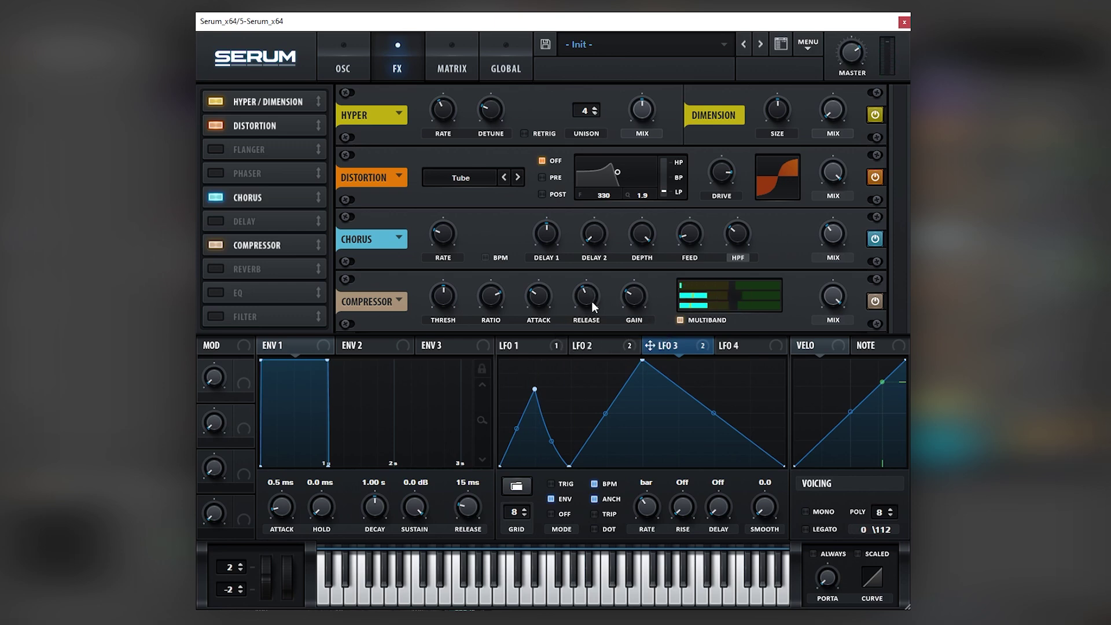
# Add an MG Low 6 effects filter before the compressor and modulate its cutoff with LFO 2 at 72
pyautogui.click(249, 316)
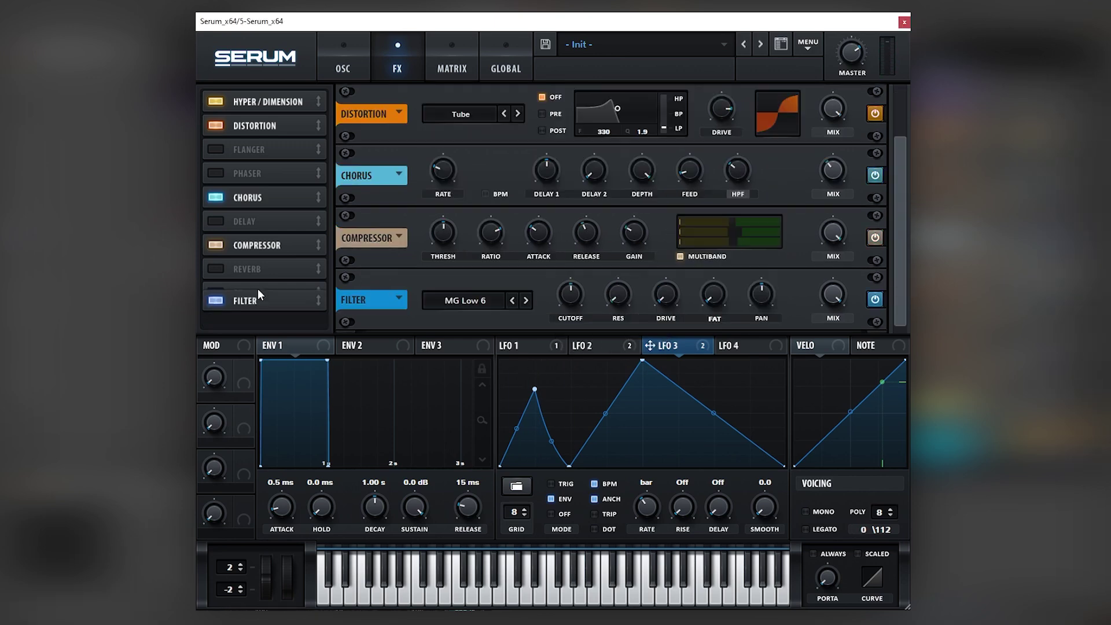
pyautogui.click(602, 349)
pyautogui.moveTo(581, 346); pyautogui.dragTo(572, 296)
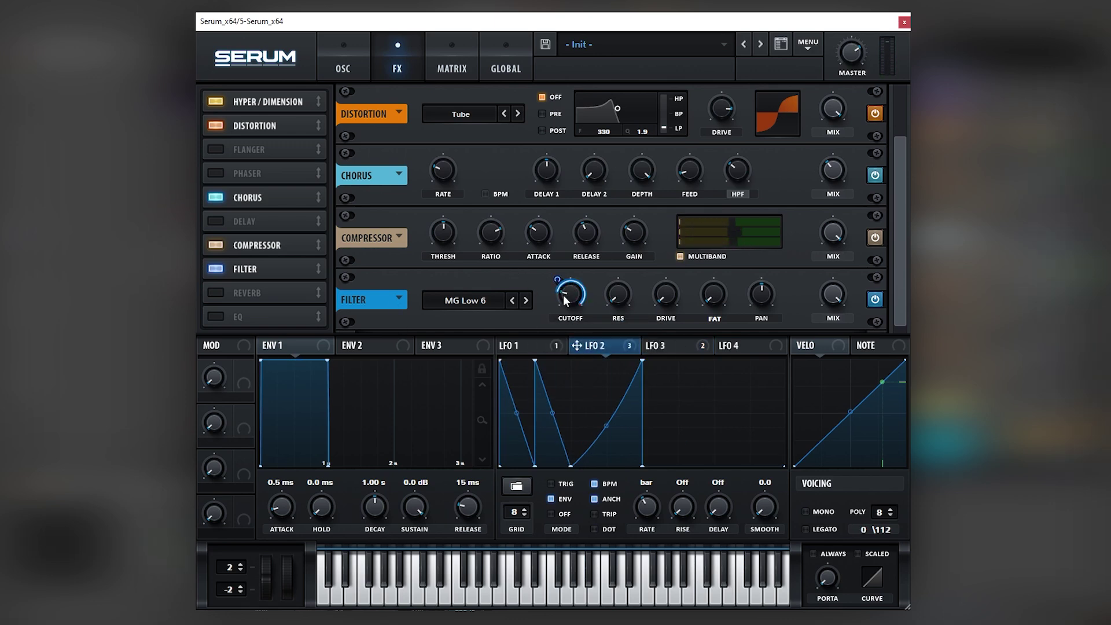
pyautogui.moveTo(556, 304)
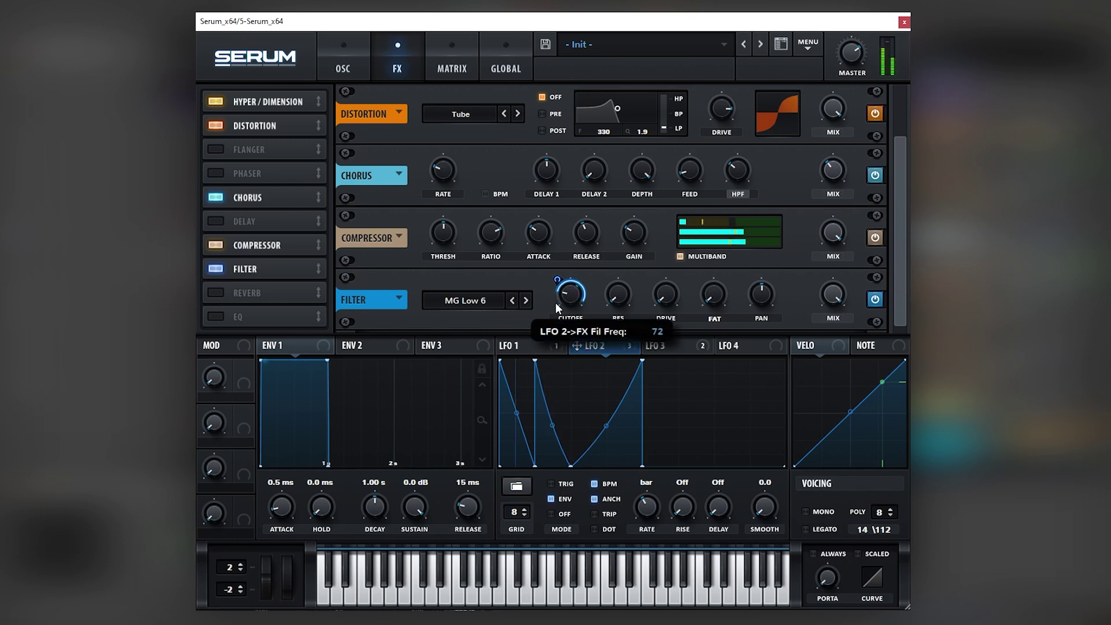
pyautogui.moveTo(257, 270); pyautogui.dragTo(262, 243)
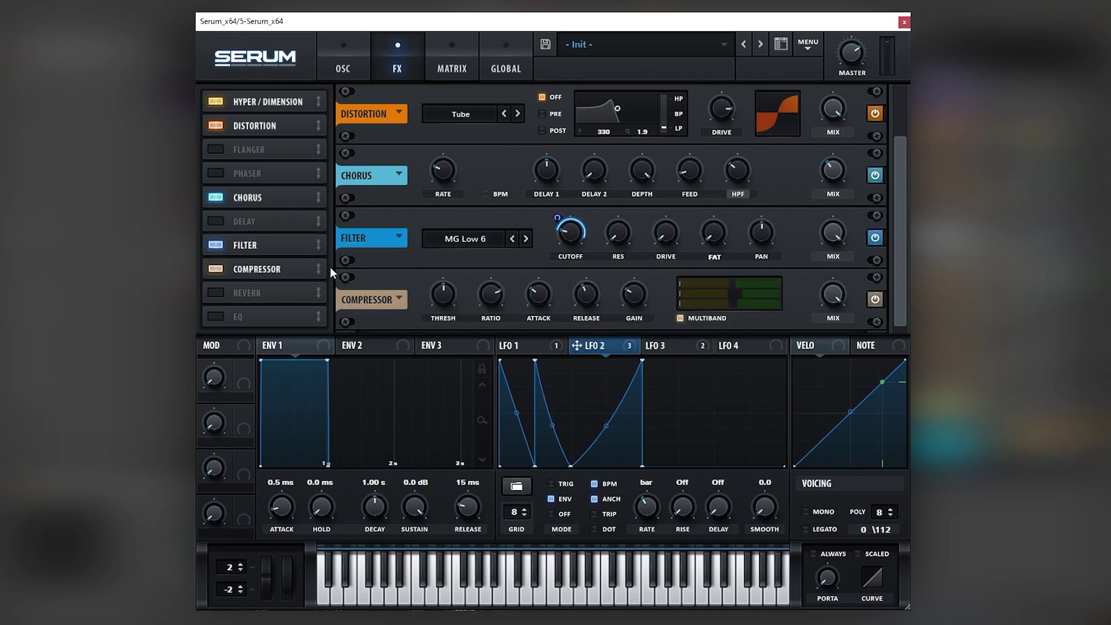
# Adjust the compressor's release and add a Hall reverb with a low mix
pyautogui.moveTo(586, 295); pyautogui.dragTo(583, 333)
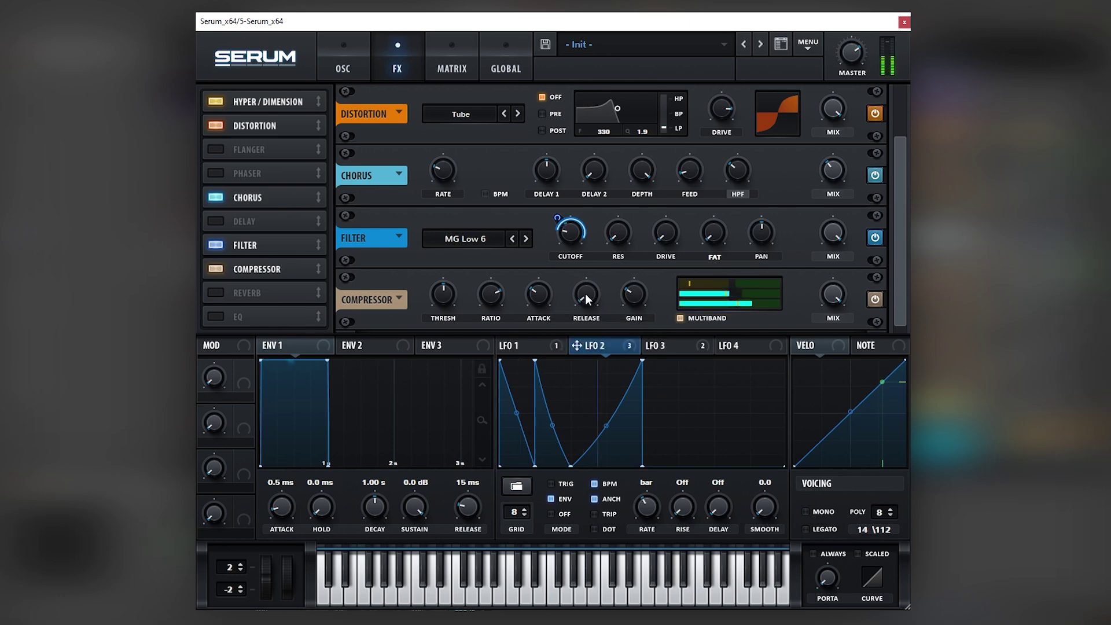
pyautogui.click(265, 293)
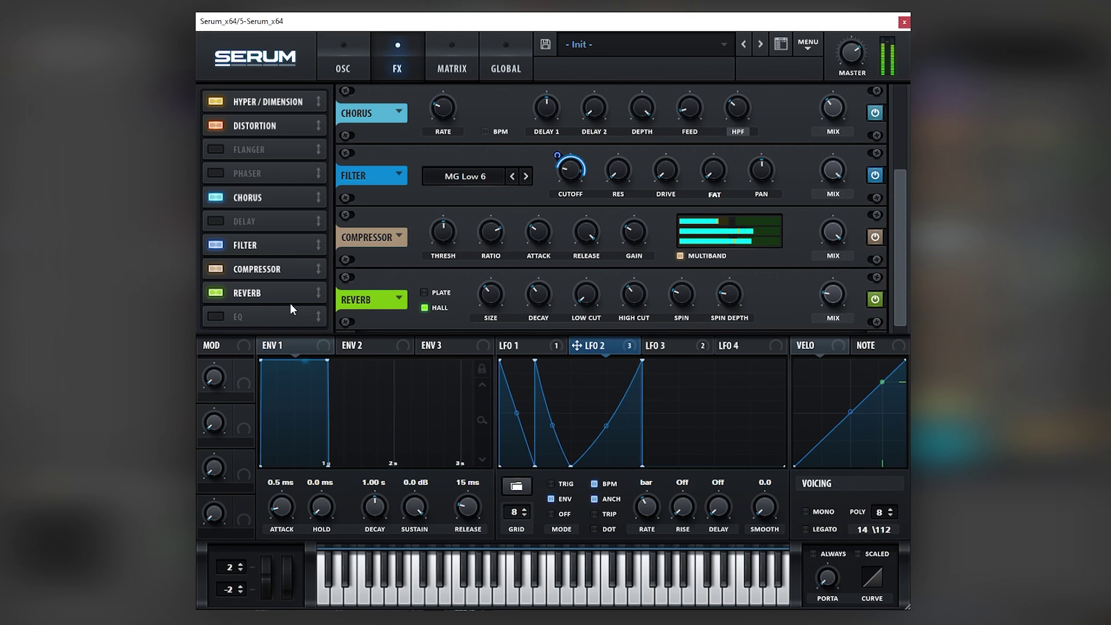
# Switch oscillator A to Monster 6 [SL] and oscillator B to Acid, and raise the filter's resonance
pyautogui.click(356, 68)
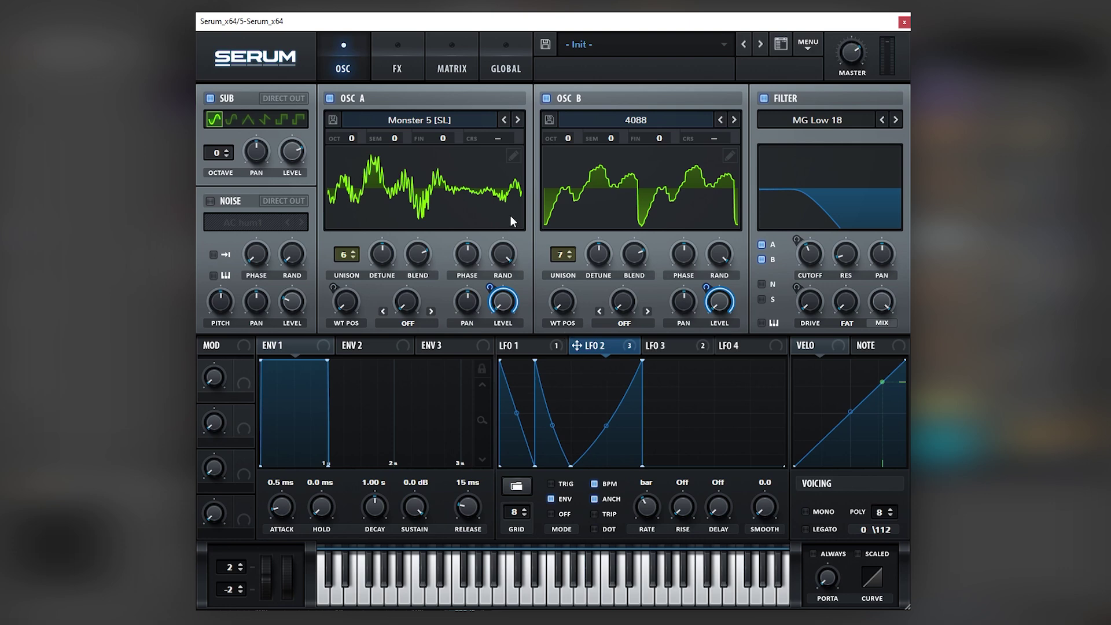
pyautogui.moveTo(568, 138); pyautogui.dragTo(610, 89)
pyautogui.moveTo(719, 309); pyautogui.dragTo(727, 262)
pyautogui.click(517, 119)
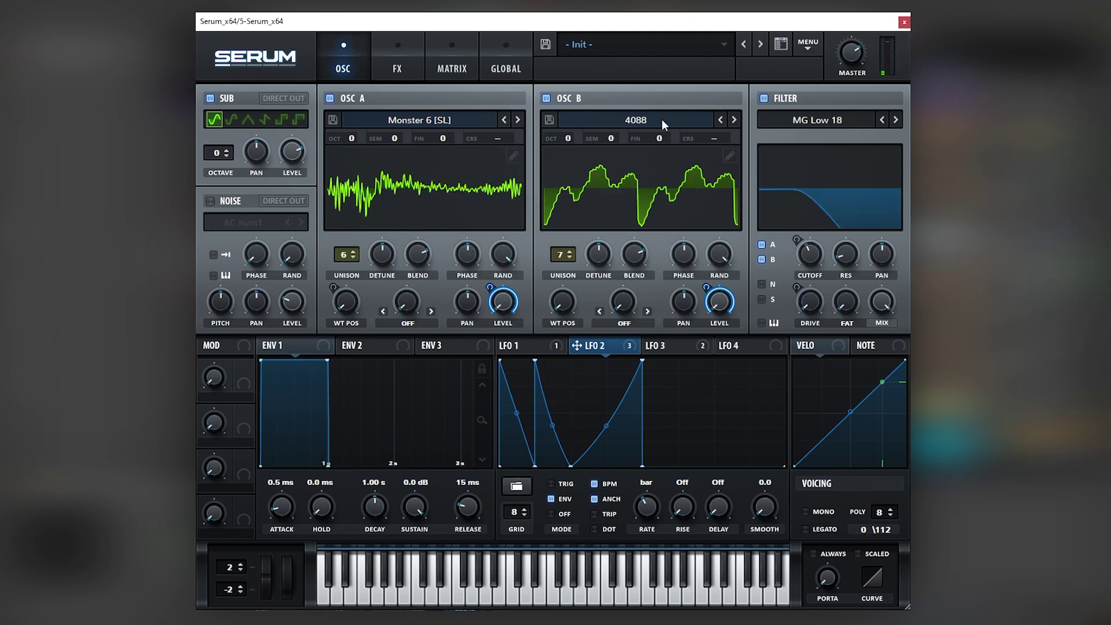
pyautogui.click(735, 119)
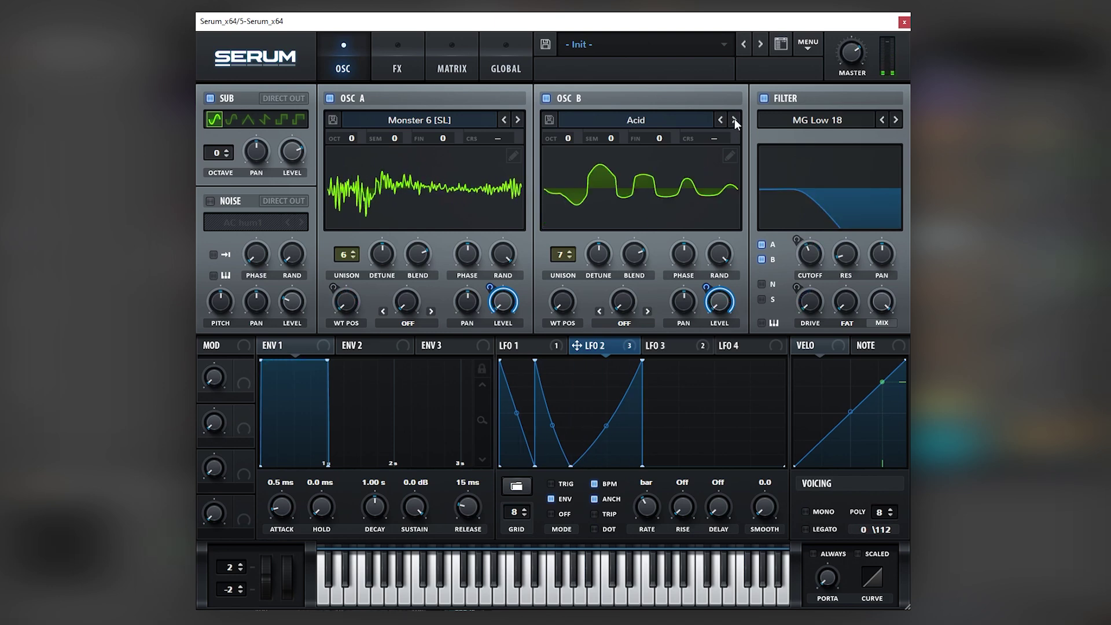
pyautogui.moveTo(845, 255); pyautogui.dragTo(855, 202)
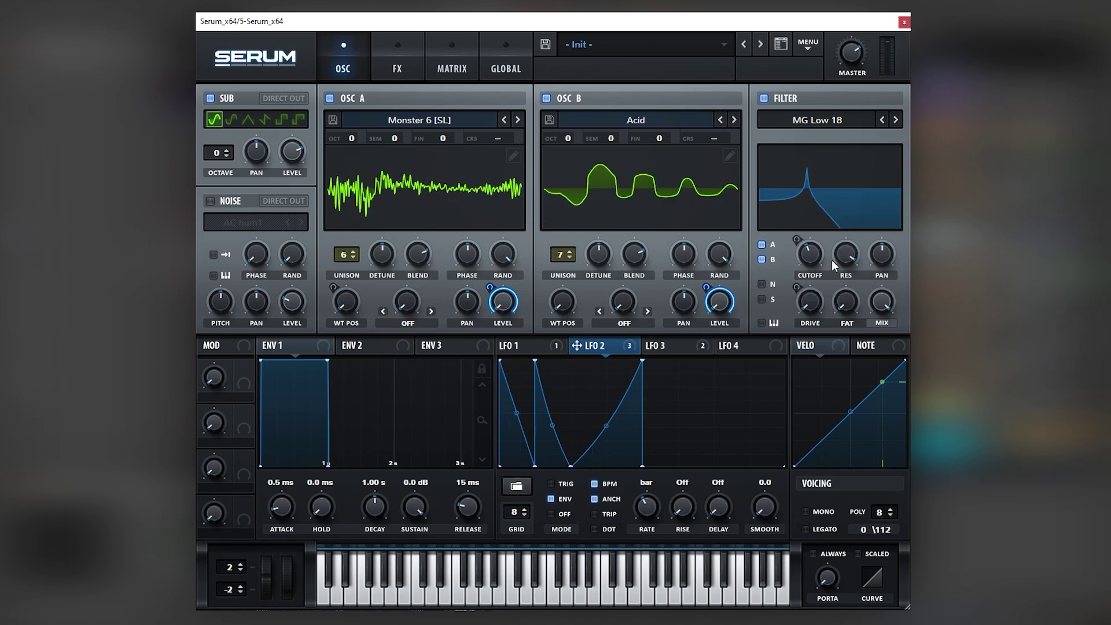
# Remove the LFO 3 modulation from the main filter's cutoff, and readjust the filter's resonance and cutoff
pyautogui.click(666, 345)
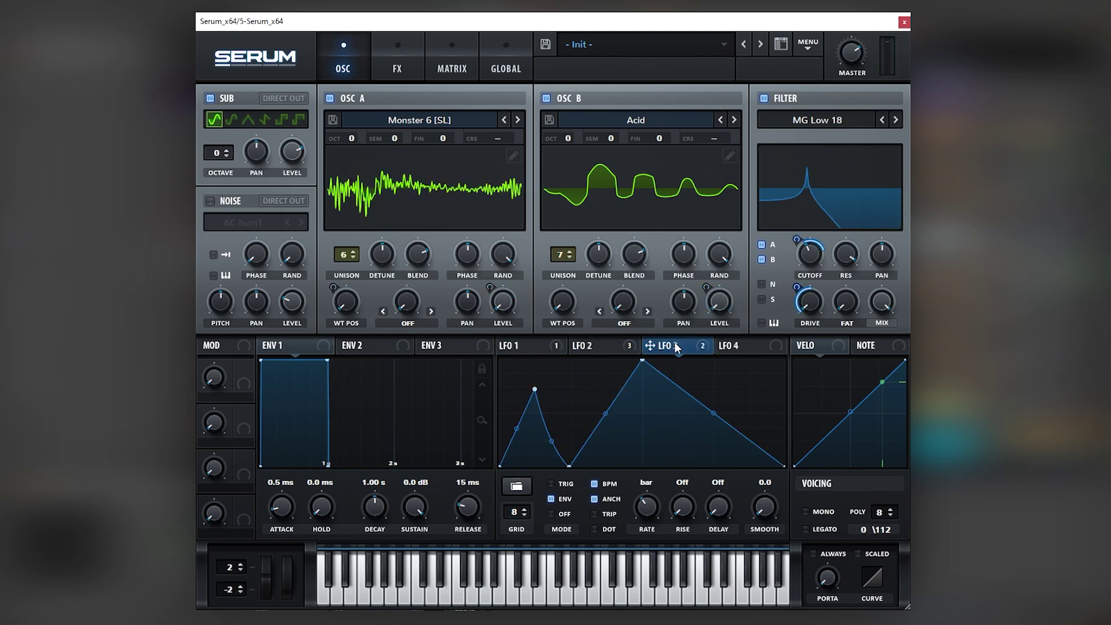
pyautogui.moveTo(800, 245); pyautogui.dragTo(852, 210)
pyautogui.rightClick(818, 257)
pyautogui.click(818, 273)
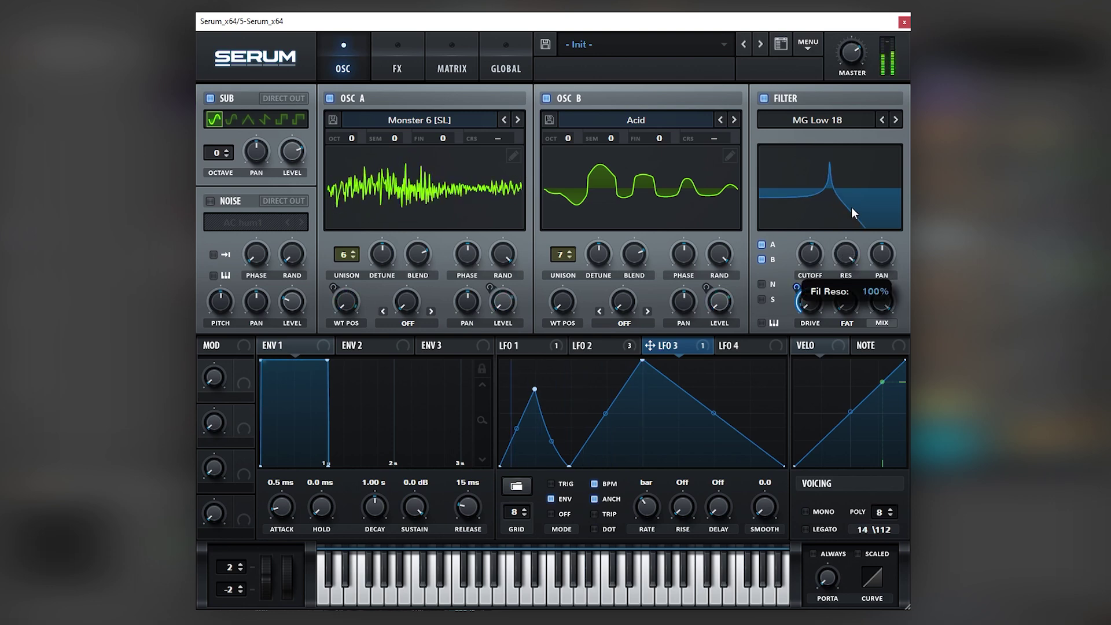
pyautogui.moveTo(843, 255); pyautogui.dragTo(812, 258)
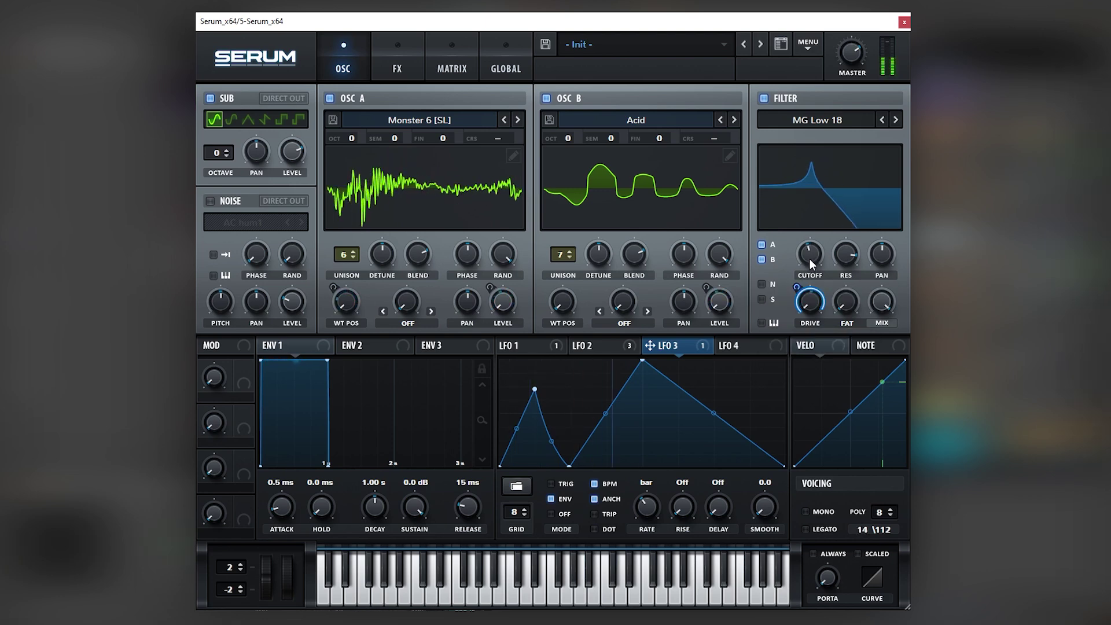
# In the Serum instance on track 6, load Monster 7 [SL] in oscillator A and Ethos in oscillator B, raising Ethos's wavetable position
pyautogui.moveTo(855, 52)
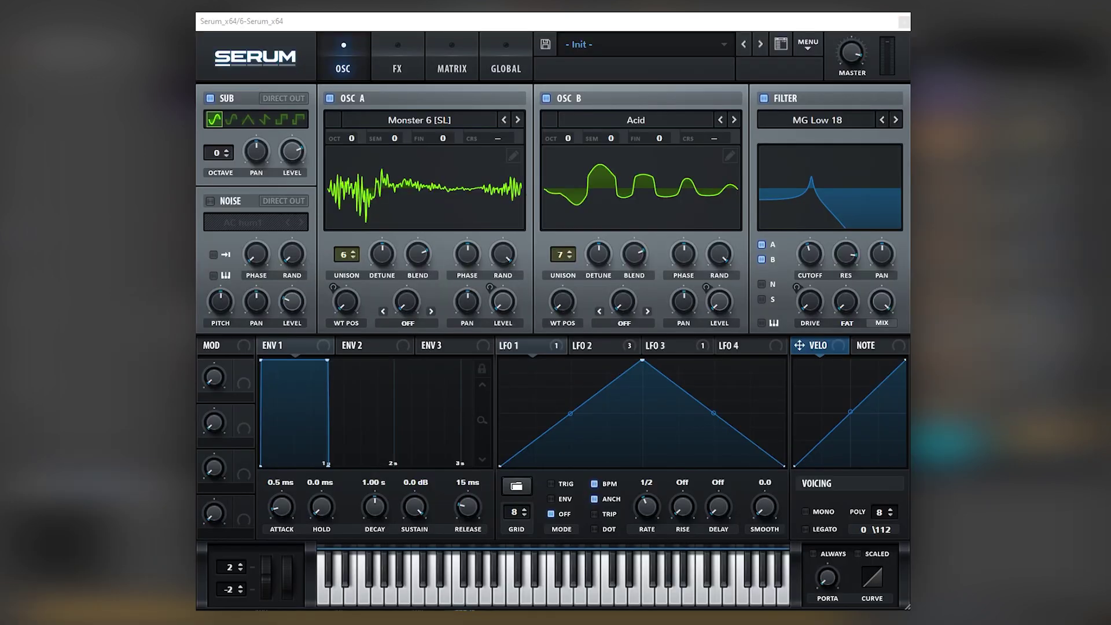
pyautogui.moveTo(791, 246); pyautogui.dragTo(793, 232)
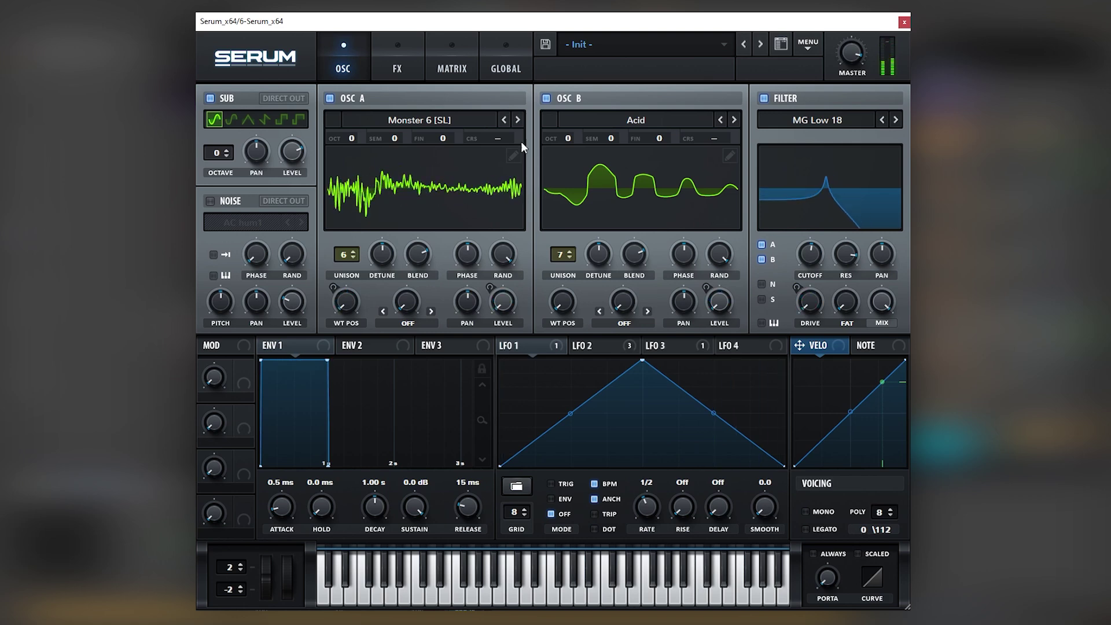
pyautogui.click(503, 121)
pyautogui.moveTo(661, 134); pyautogui.dragTo(654, 137)
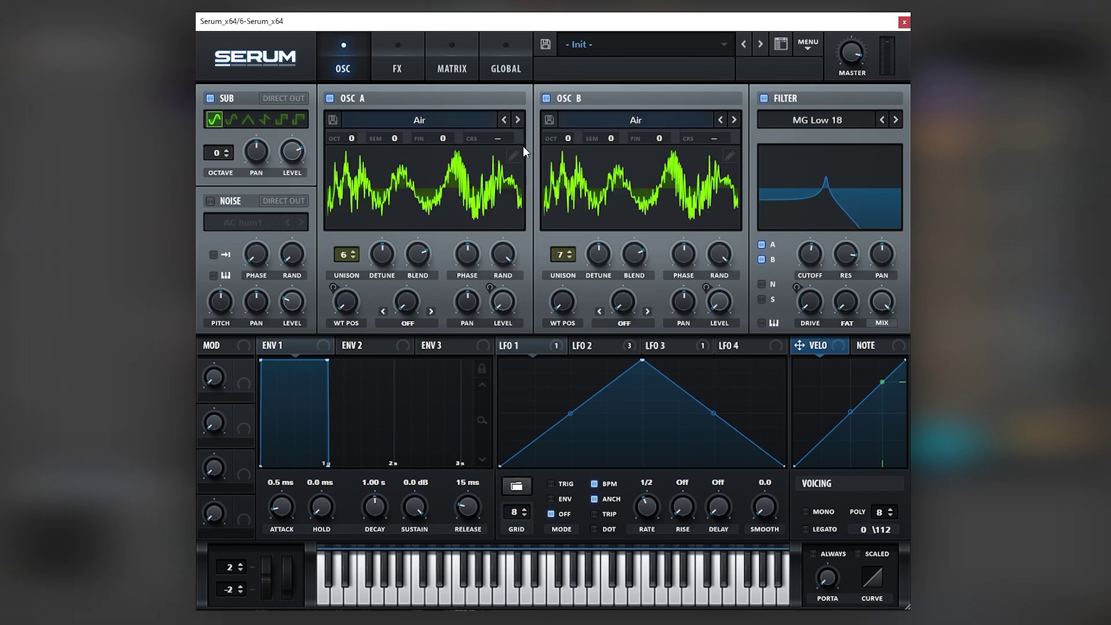
pyautogui.click(432, 120)
pyautogui.click(675, 58)
pyautogui.click(636, 120)
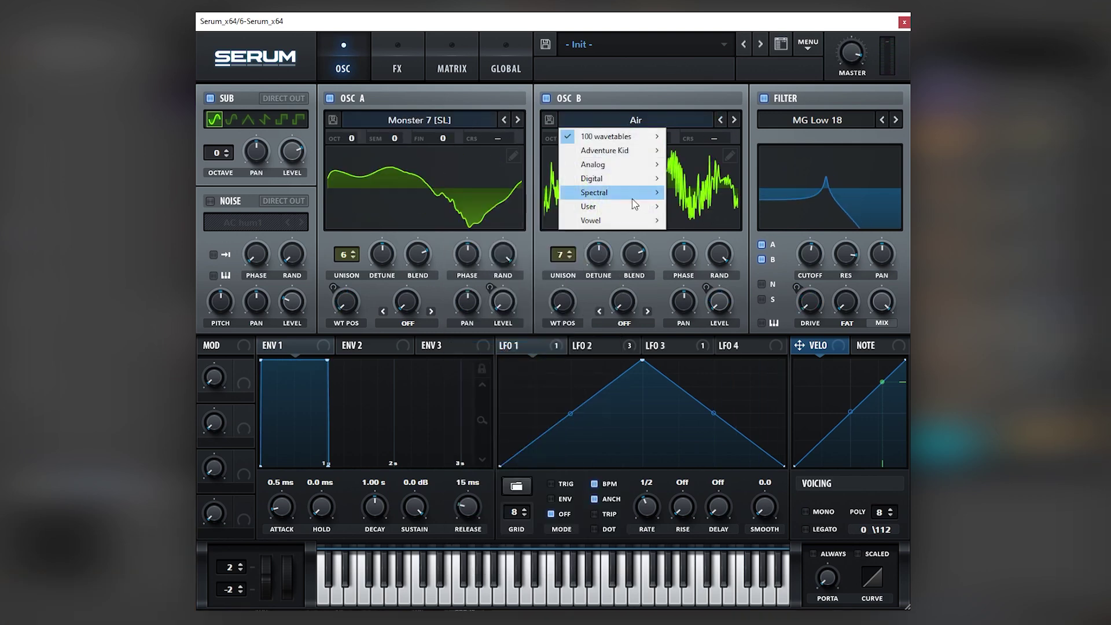
pyautogui.moveTo(637, 167)
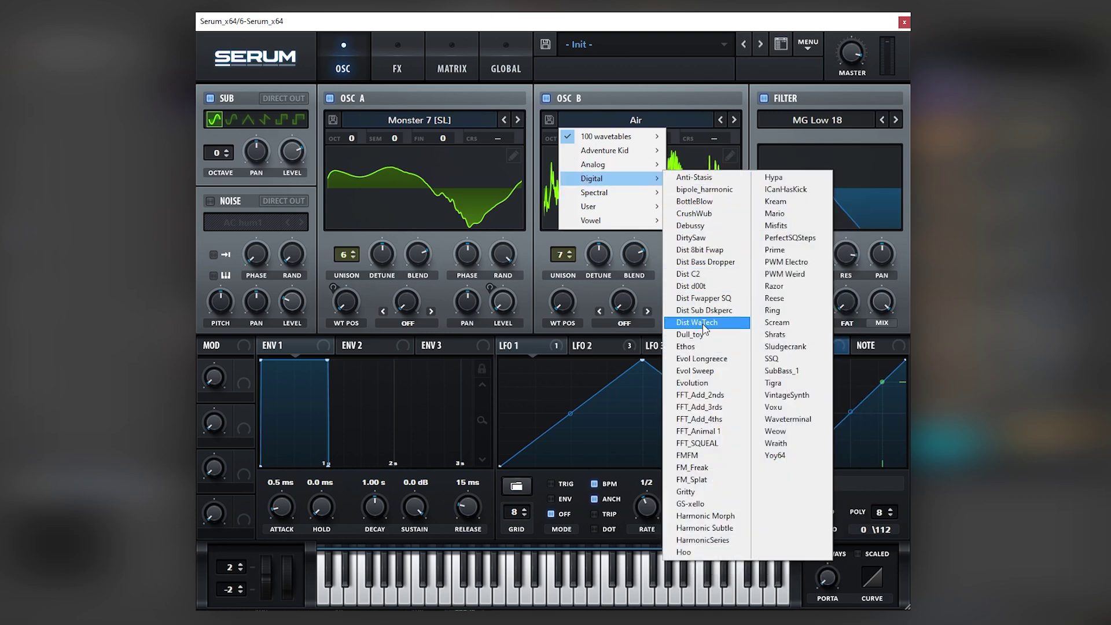
pyautogui.click(695, 346)
pyautogui.moveTo(565, 300); pyautogui.dragTo(581, 226)
# Set the filter cutoff to about 262 Hz, tune oscillator B to octave +1 and semitone +7, and close the synth window
pyautogui.moveTo(812, 243); pyautogui.dragTo(814, 256)
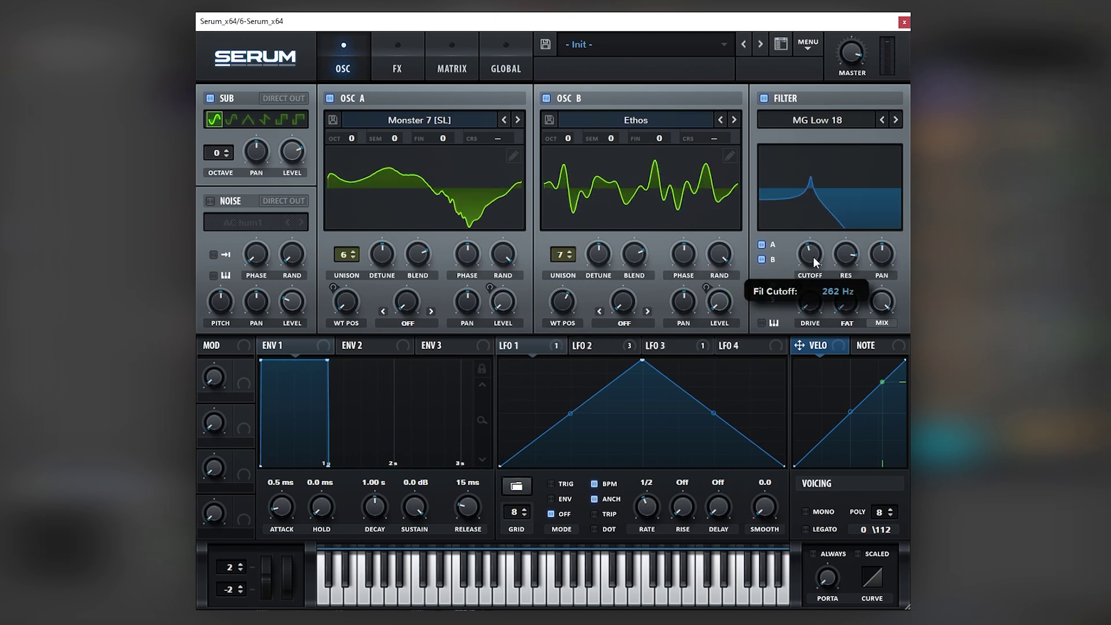
pyautogui.moveTo(566, 143); pyautogui.dragTo(625, 90)
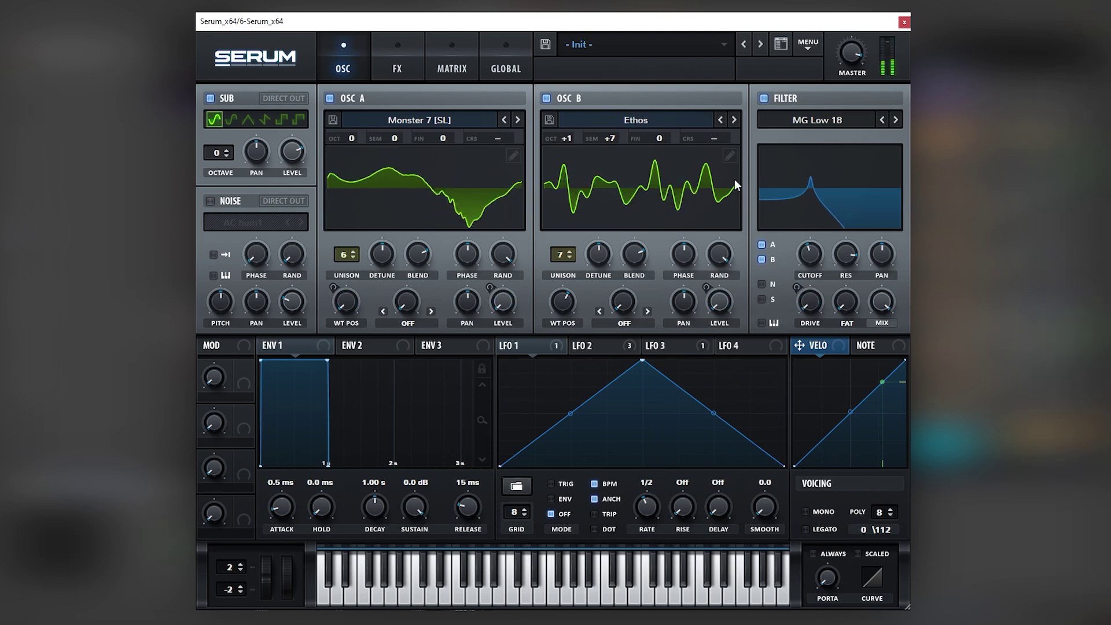
pyautogui.click(904, 24)
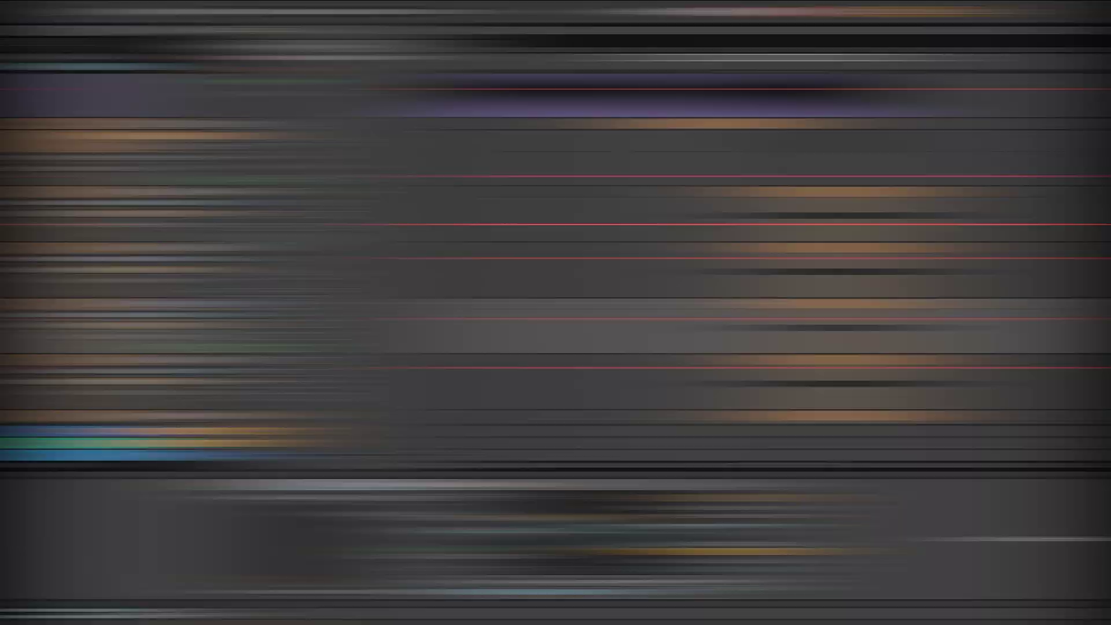
# Audition Serum tracks 4 through 8 together by soloing them, and clear the solos
pyautogui.scroll(-2, 592, 247)
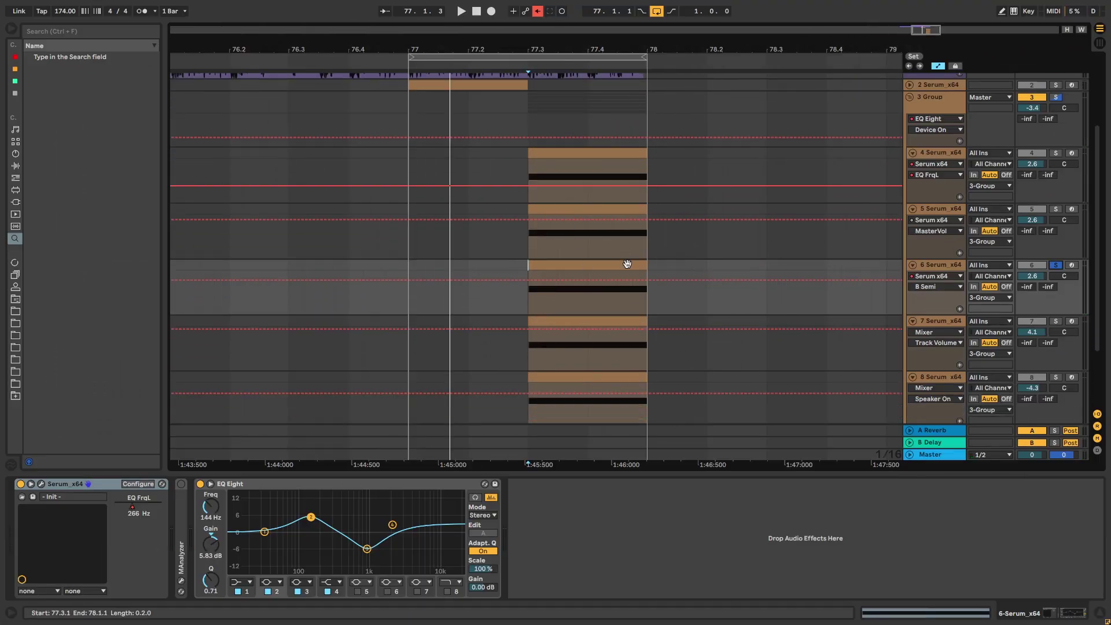
pyautogui.scroll(-2, 1030, 233)
pyautogui.click(1056, 296)
pyautogui.click(1057, 352)
pyautogui.click(1056, 240)
pyautogui.click(1055, 183)
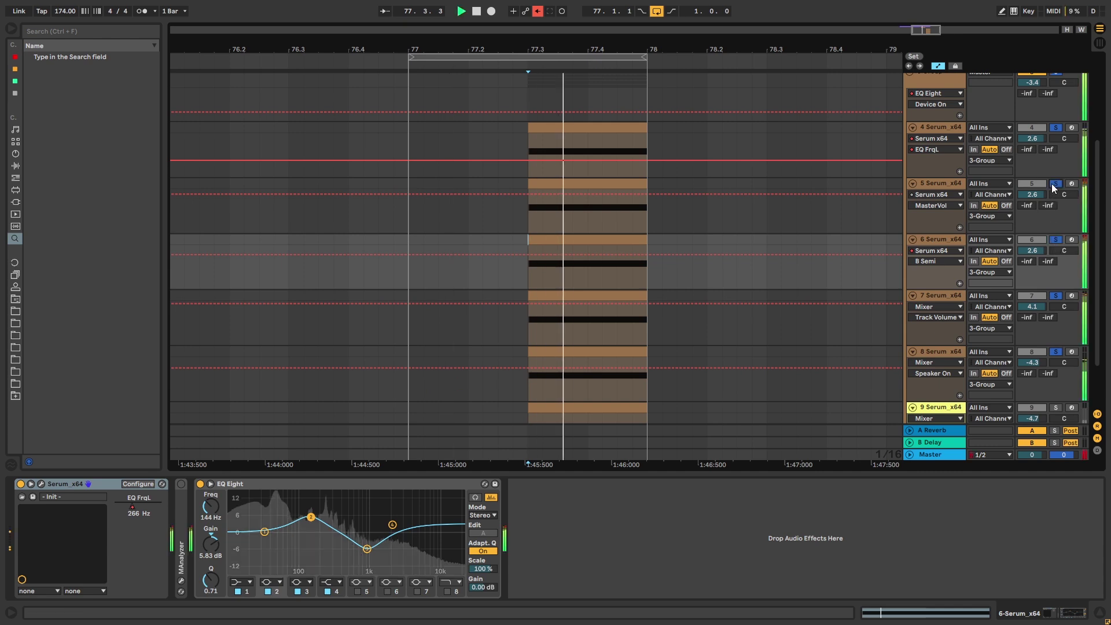
pyautogui.scroll(-1, 1043, 261)
pyautogui.click(1053, 275)
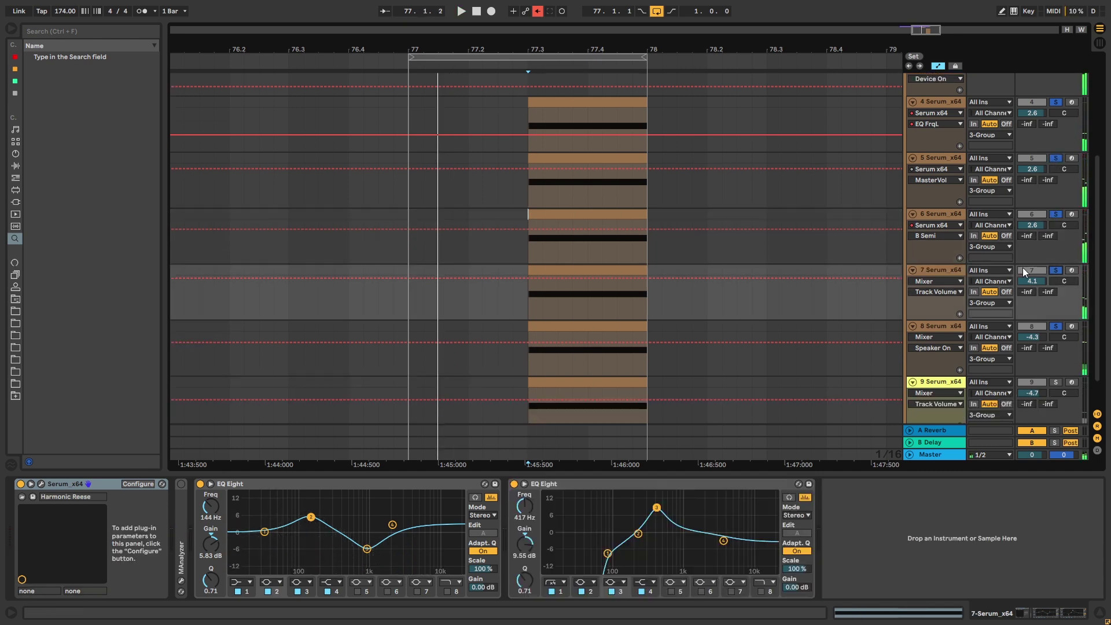
pyautogui.click(1057, 271)
# Examine the device chains on Serum tracks 6, 7 and 8
pyautogui.scroll(1, 939, 276)
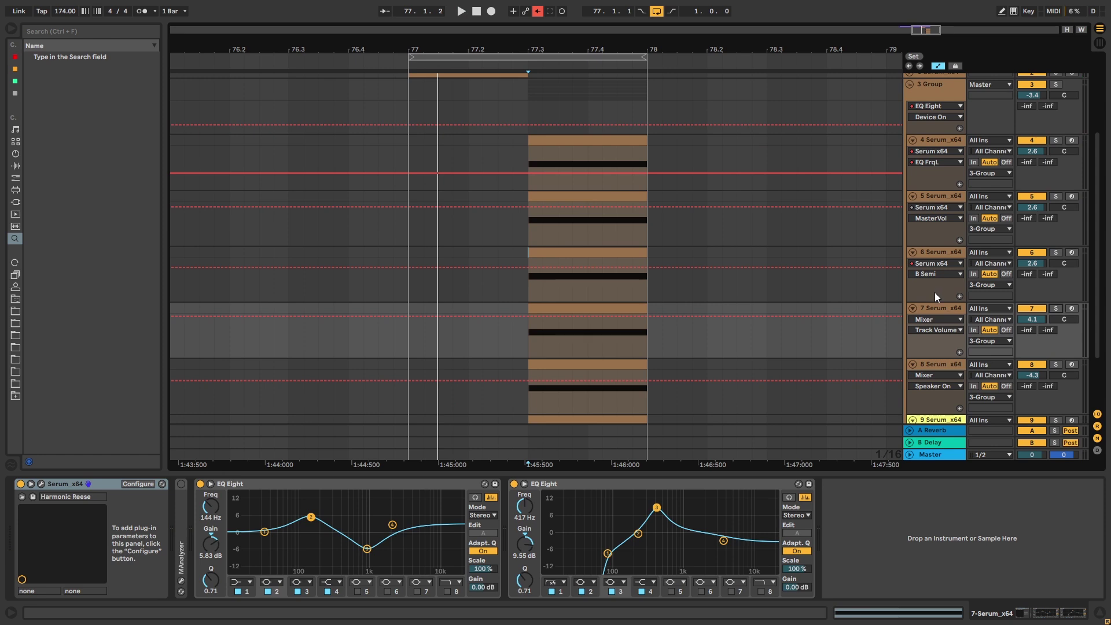
pyautogui.click(936, 293)
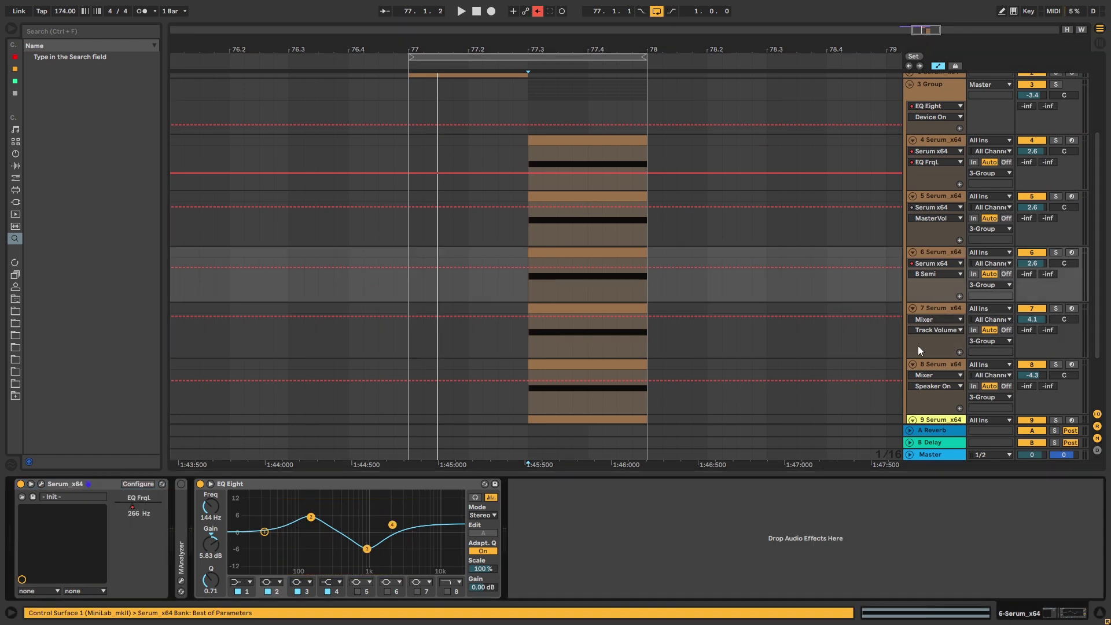
pyautogui.click(918, 346)
pyautogui.scroll(-1, 918, 346)
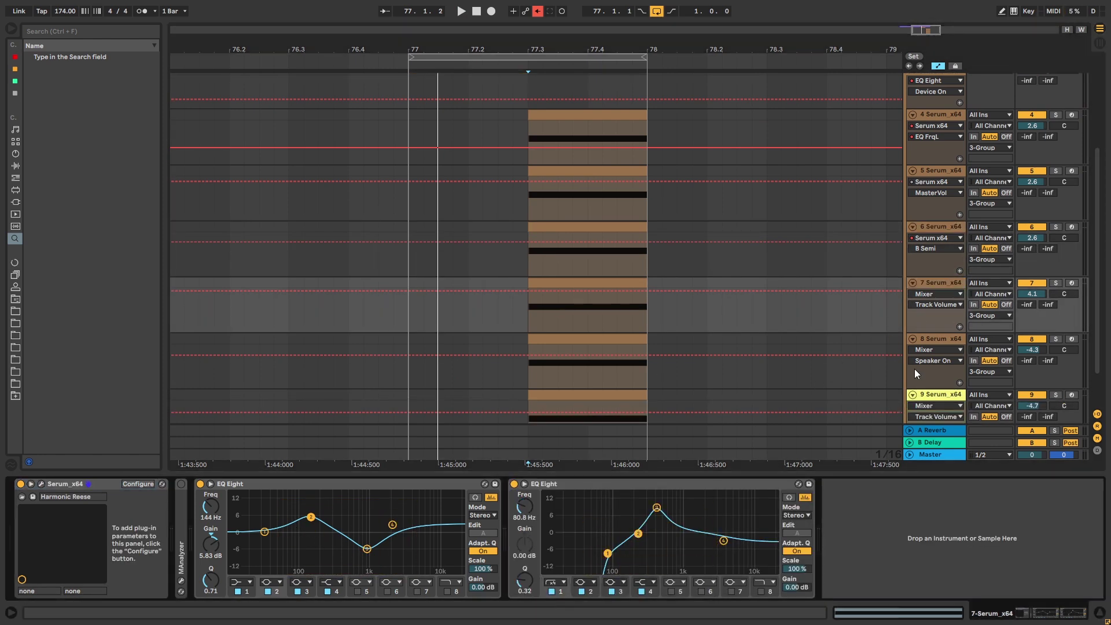
pyautogui.click(914, 368)
pyautogui.scroll(-1, 791, 390)
pyautogui.hscroll(5, 999, 602)
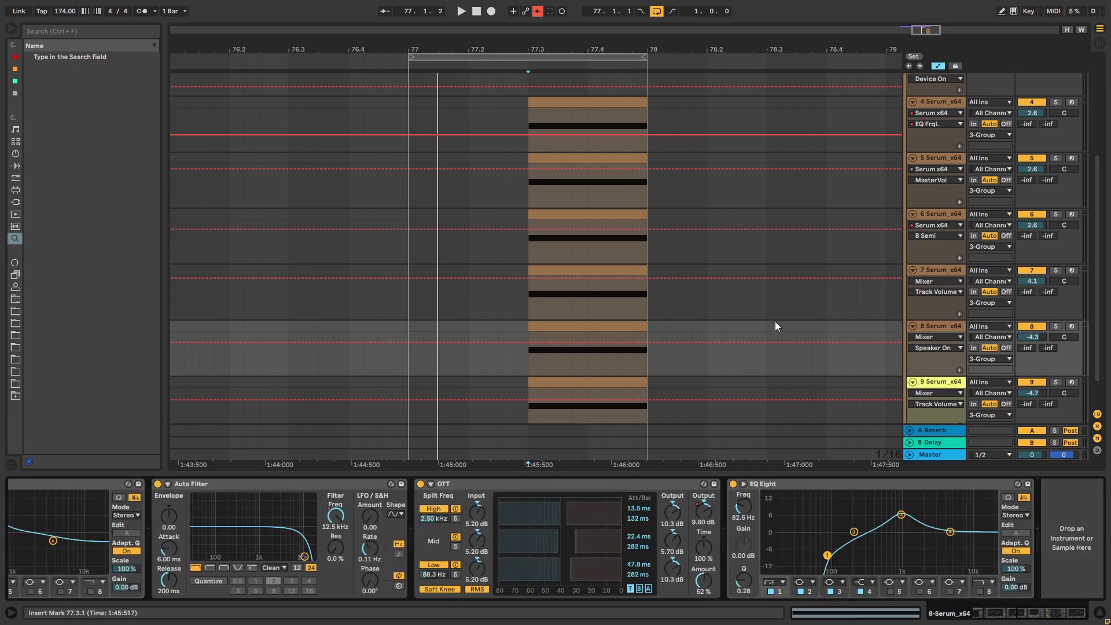
# Collapse Serum tracks 4 through 9 in the group and step through the layers
pyautogui.scroll(4, 776, 323)
pyautogui.keyDown('alt'); pyautogui.click(913, 259); pyautogui.keyUp('alt')
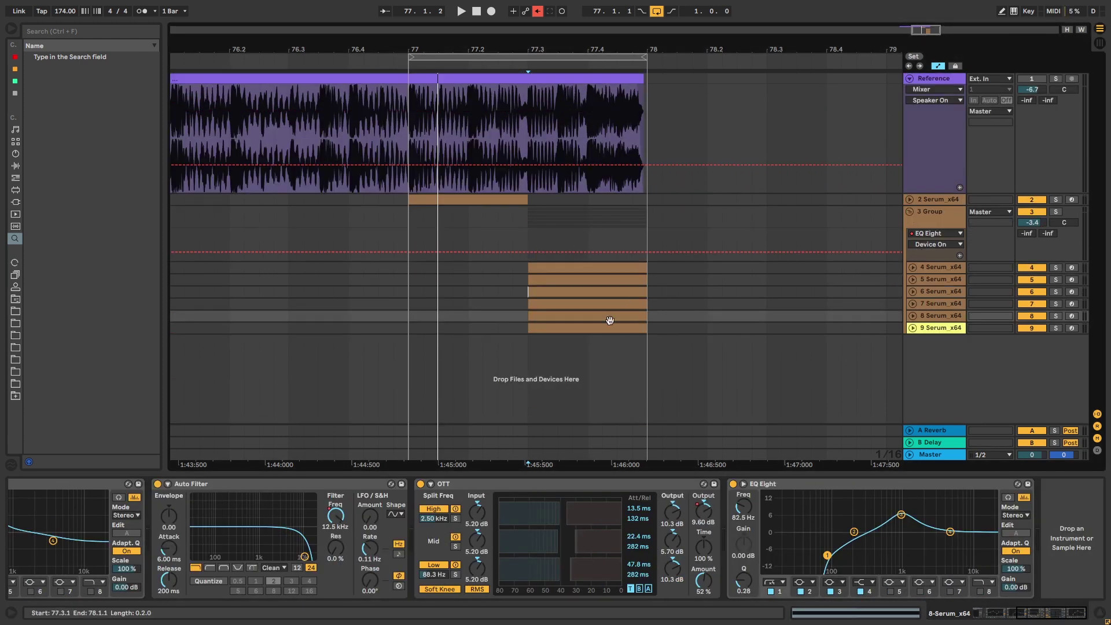
pyautogui.moveTo(797, 328); pyautogui.dragTo(747, 336)
pyautogui.click(937, 269)
pyautogui.click(939, 280)
pyautogui.click(943, 293)
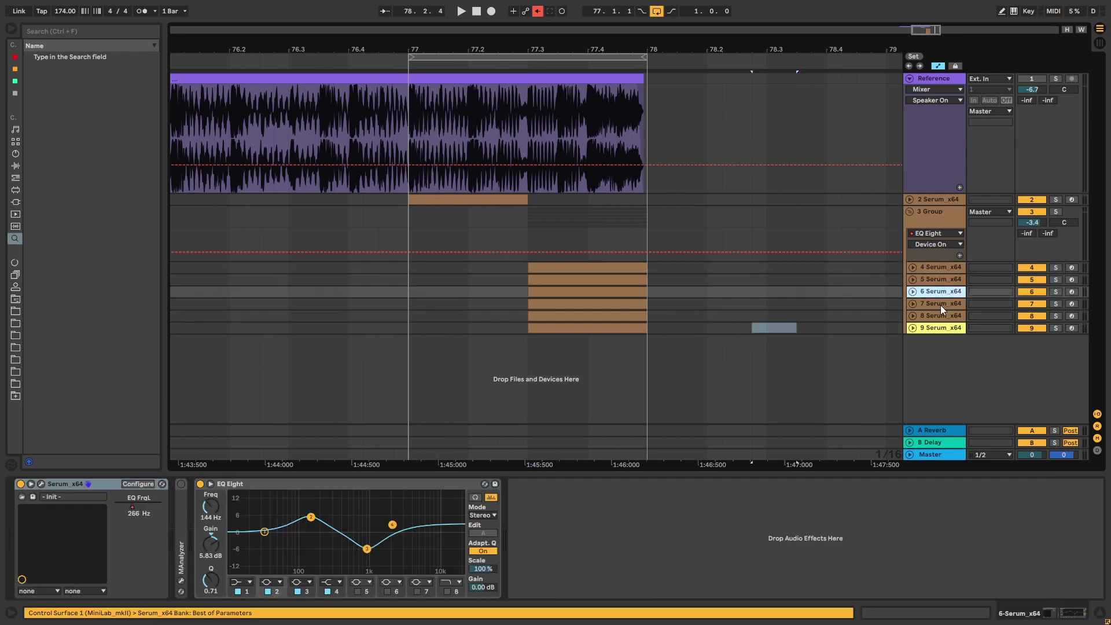
pyautogui.click(940, 328)
# Solo the Serum group and play it back from just before 77.3
pyautogui.click(1055, 212)
pyautogui.click(514, 222)
pyautogui.press('space')
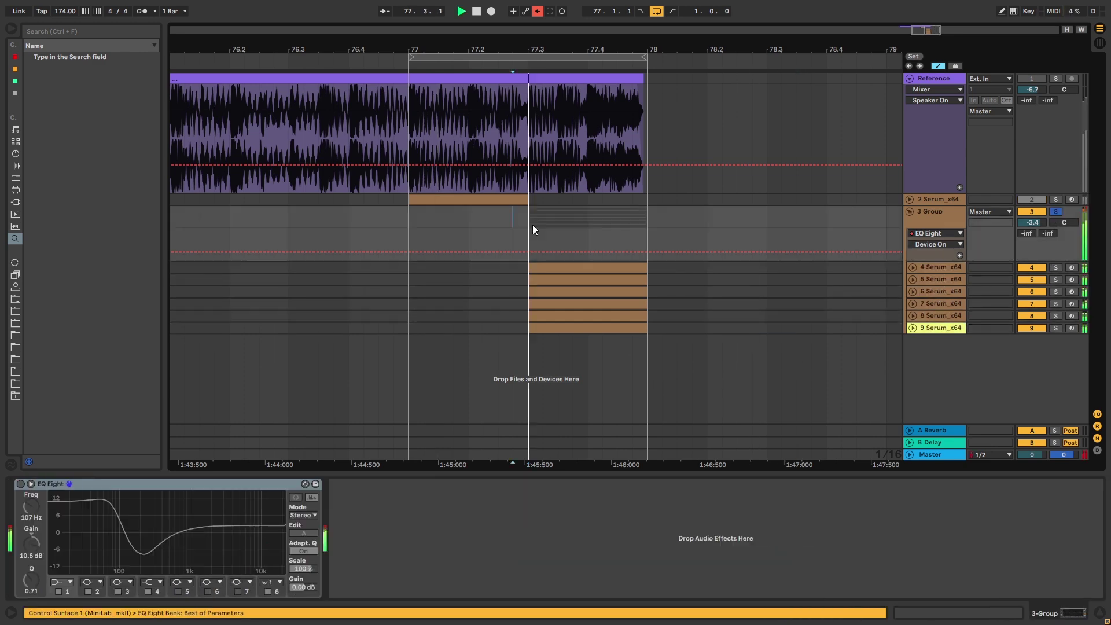
pyautogui.press('space')
# Mute Serum tracks 5 through 9 and reactivate tracks 5, 6 and 7 during playback to hear the layers build up
pyautogui.click(1033, 329)
pyautogui.moveTo(1032, 328); pyautogui.dragTo(1038, 276)
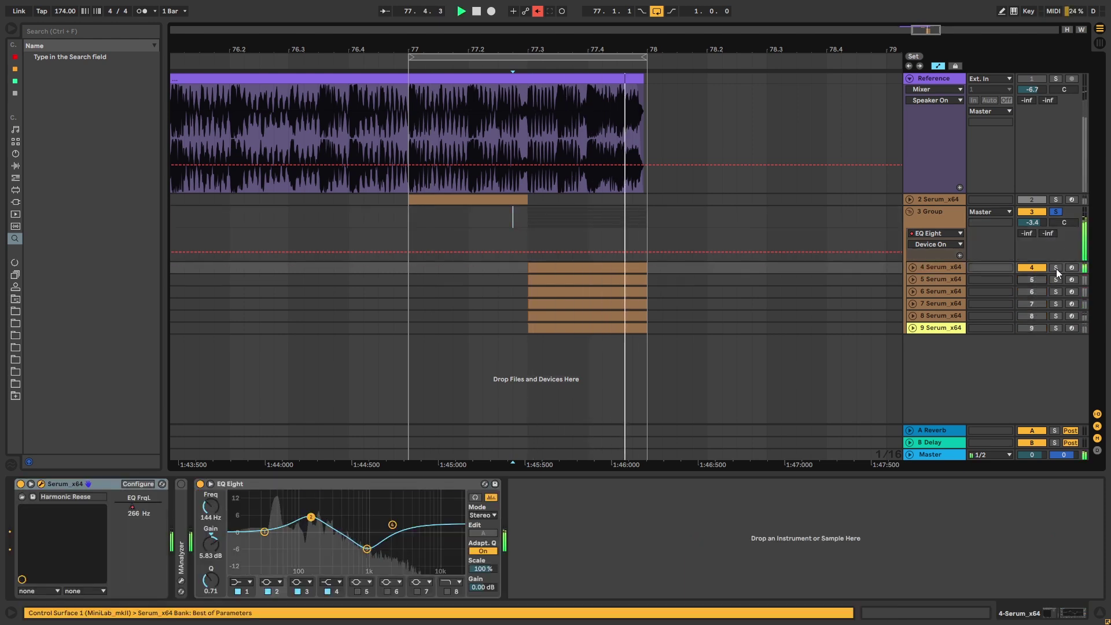
pyautogui.click(1040, 279)
pyautogui.moveTo(1036, 289); pyautogui.dragTo(1039, 311)
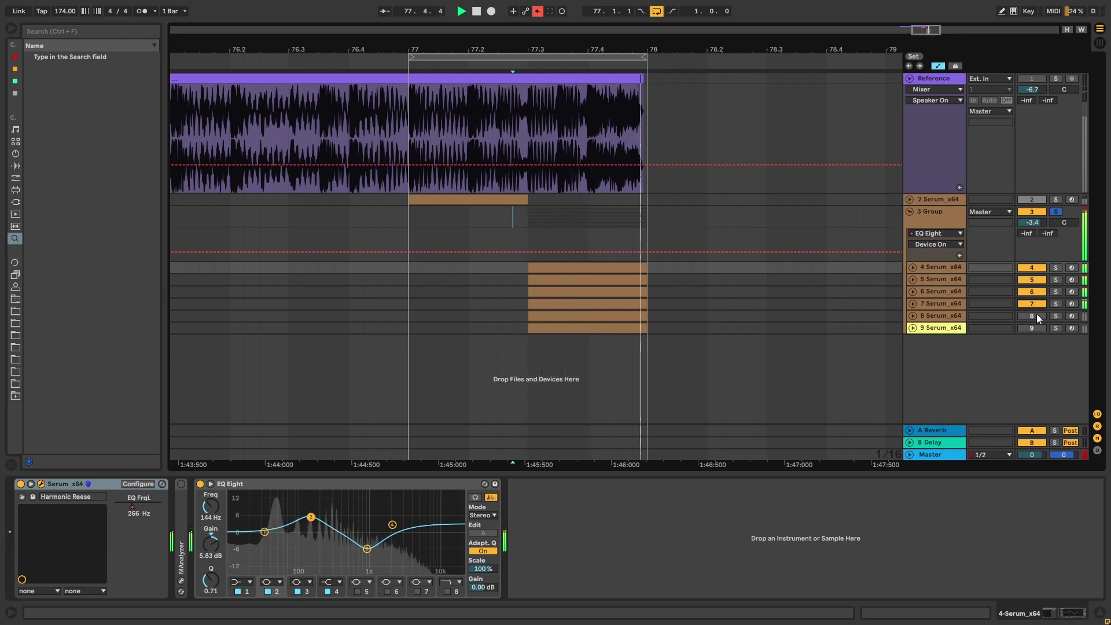